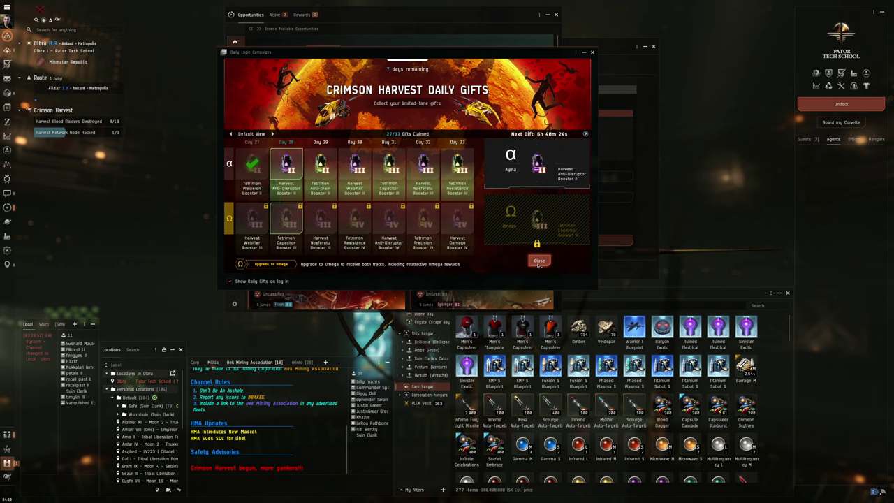
Close the Crimson Harvest daily login gifts calendar to reveal the Opportunities daily goals.
{"action": "left_click", "coordinate": [539, 261]}
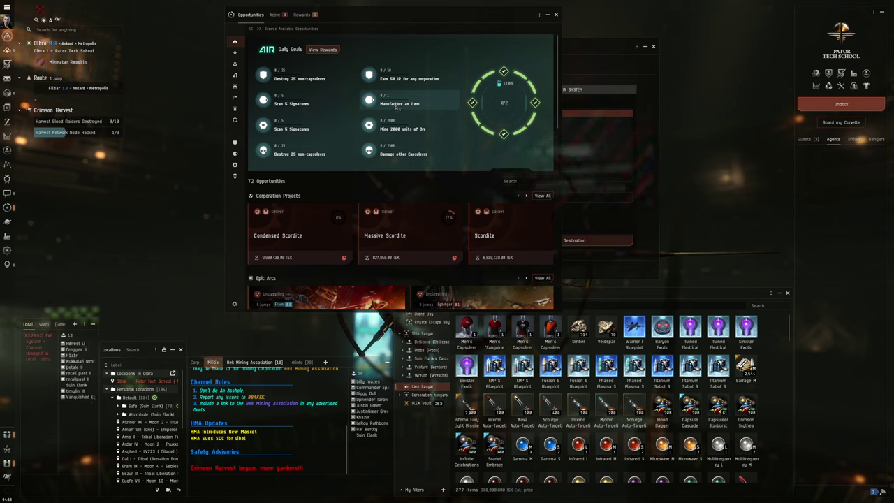
Track 'Mine 2000 units of Ore' and browse combat anomalies in Eystur, Jondik, Pator and Flost.
{"action": "left_click", "coordinate": [415, 148]}
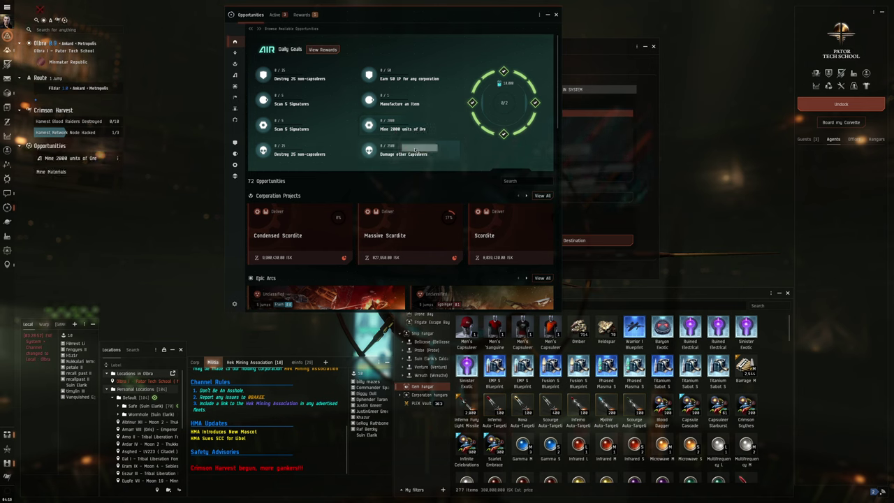
{"action": "left_click", "coordinate": [581, 46]}
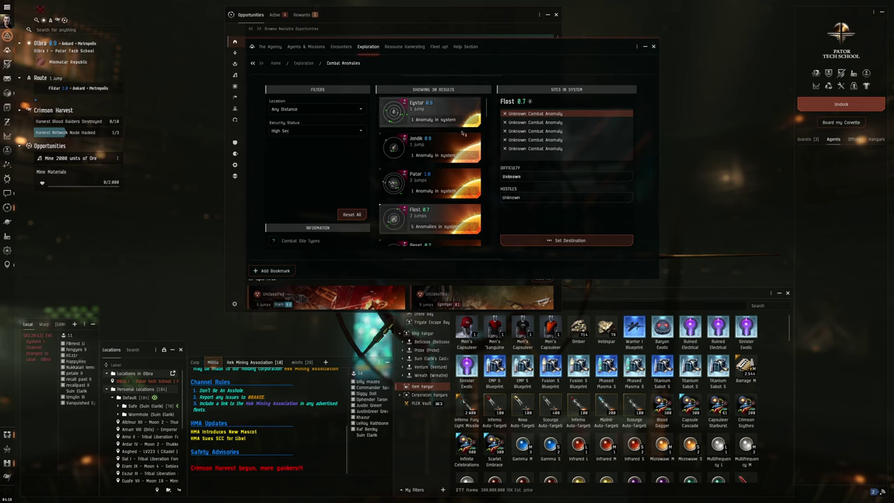
{"action": "left_click", "coordinate": [444, 123]}
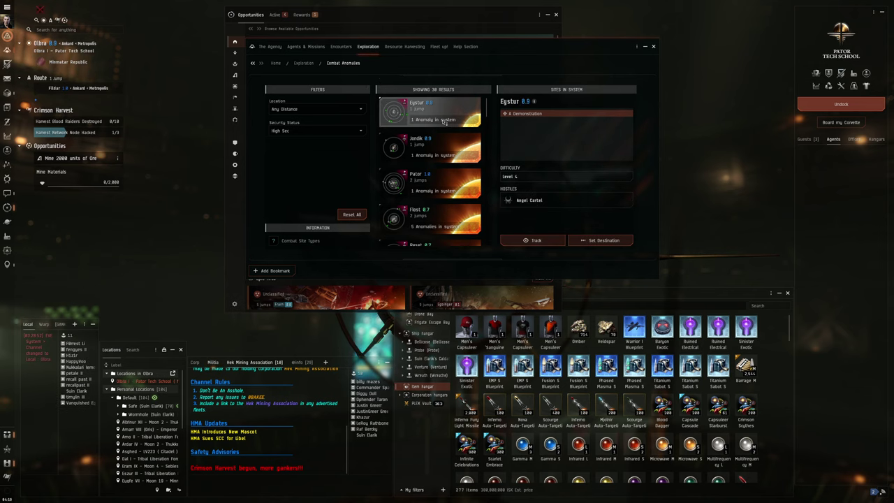
{"action": "left_click", "coordinate": [445, 147]}
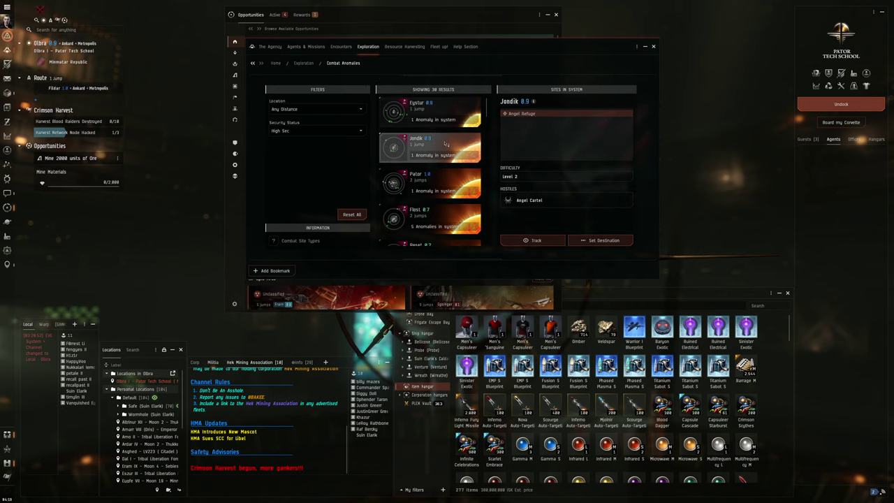
{"action": "left_click", "coordinate": [447, 180]}
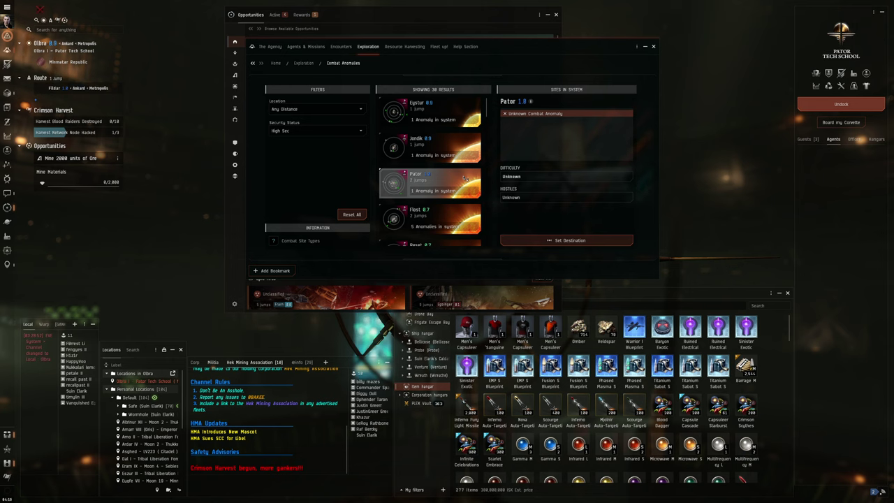
{"action": "scroll", "coordinate": [465, 178], "scroll_direction": "down", "scroll_amount": 2}
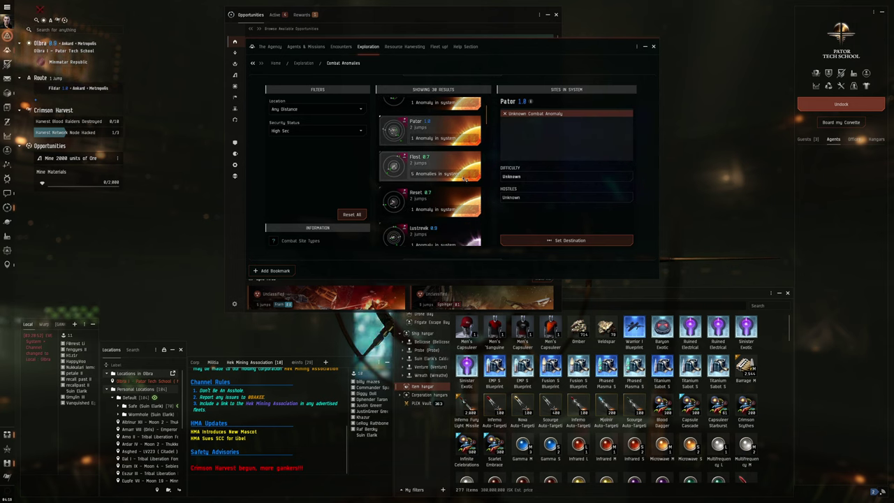
{"action": "left_click", "coordinate": [452, 173]}
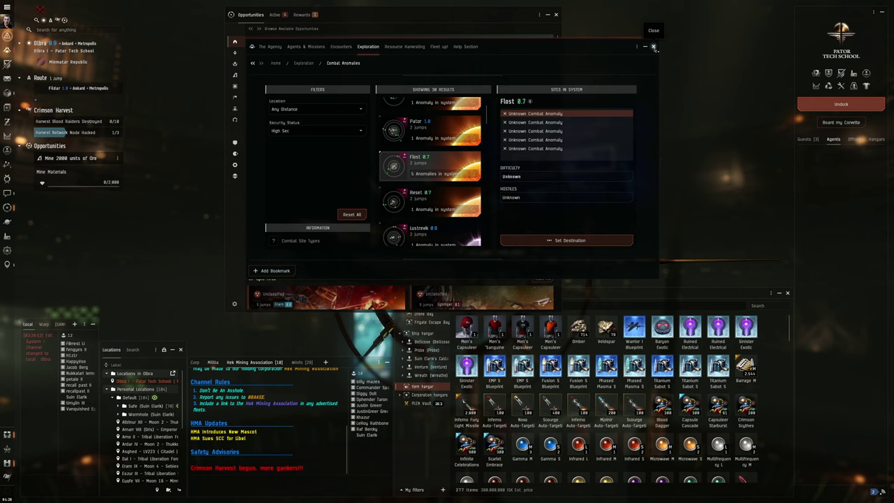
{"action": "left_click", "coordinate": [654, 47]}
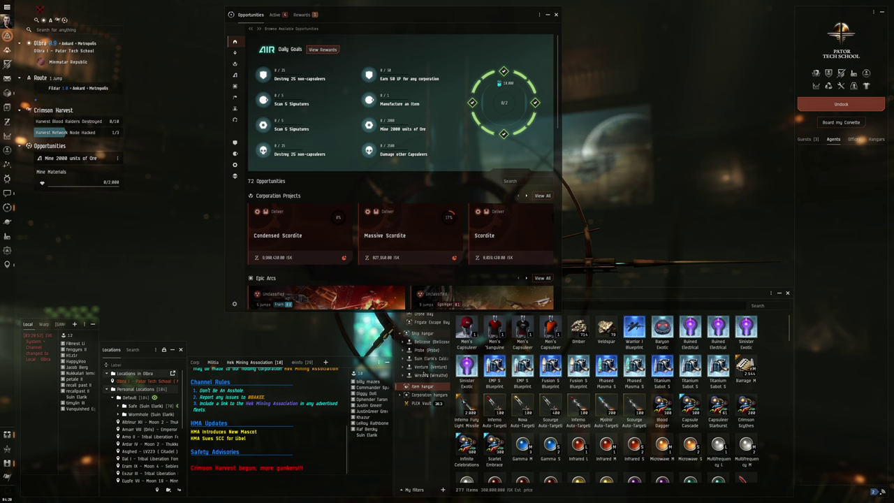
Board the Venture from the ship hangar and check the current Industry jobs.
{"action": "left_click", "coordinate": [422, 370]}
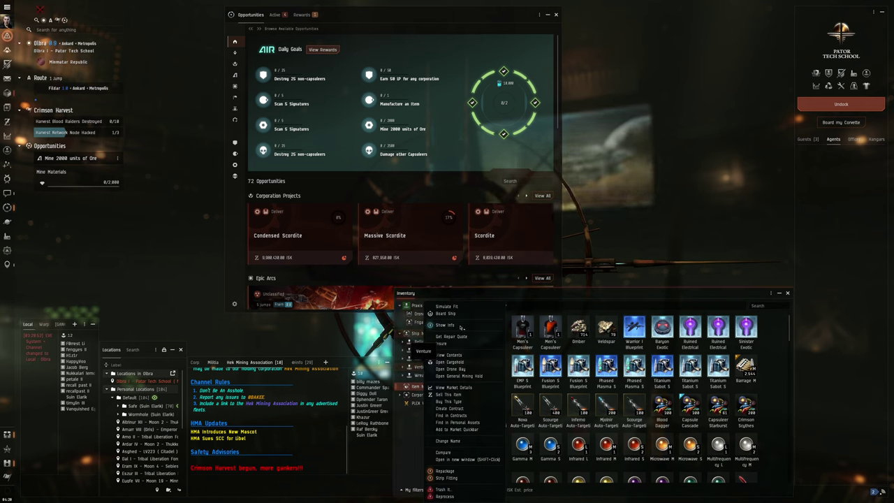
{"action": "left_click_drag", "start_coordinate": [421, 352], "coordinate": [451, 316]}
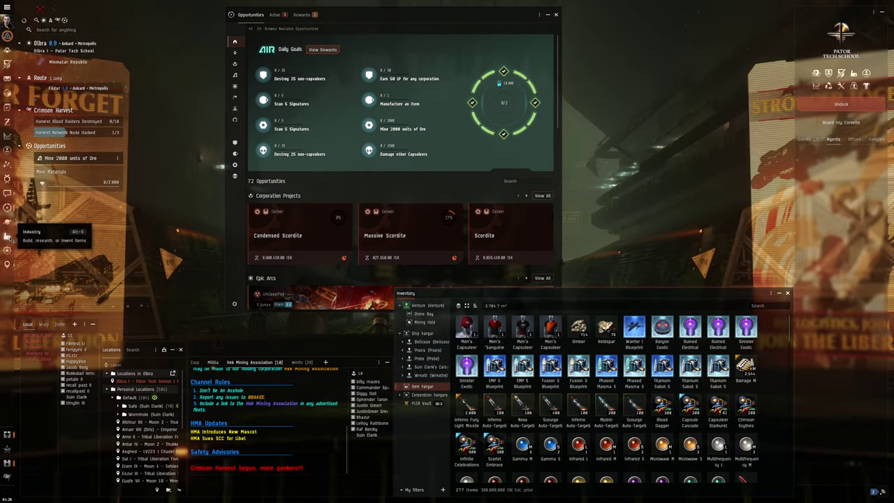
{"action": "left_click", "coordinate": [7, 236]}
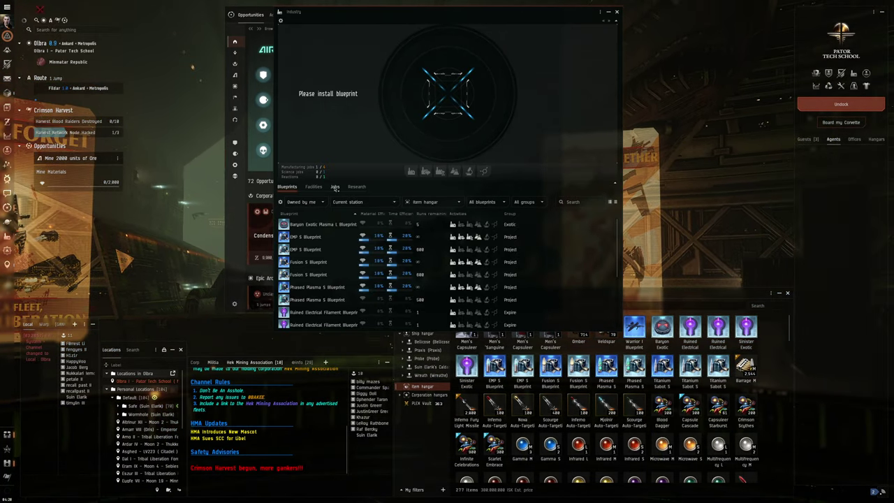
{"action": "left_click", "coordinate": [335, 186]}
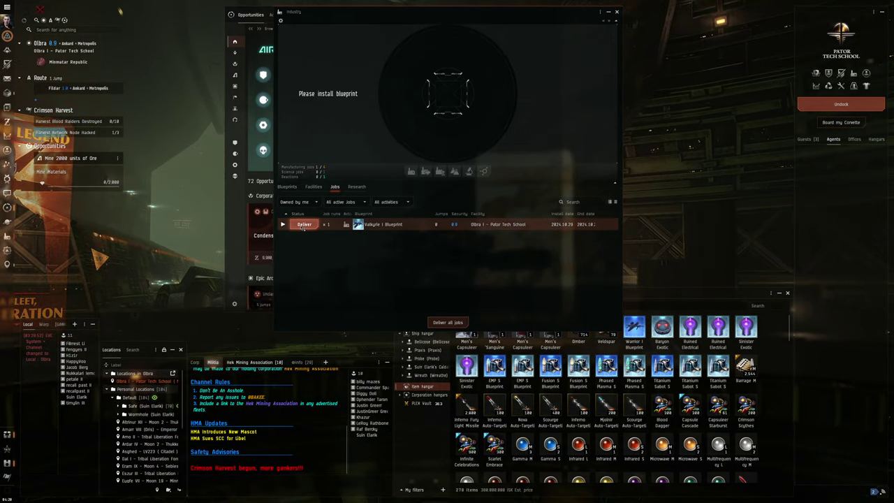
Start a manufacturing job from the Valkyrie I Blueprint, then close Industry.
{"action": "left_click", "coordinate": [304, 224]}
{"action": "left_click", "coordinate": [286, 187]}
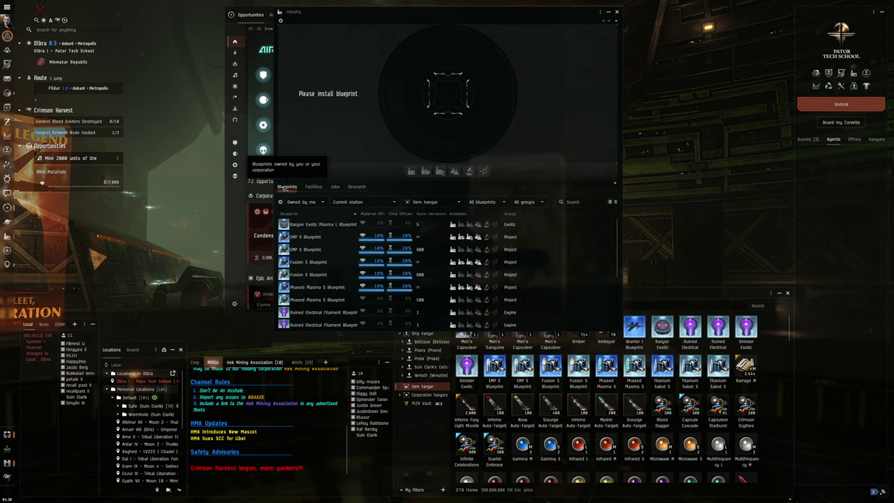
{"action": "scroll", "coordinate": [370, 300], "scroll_direction": "down", "scroll_amount": 5}
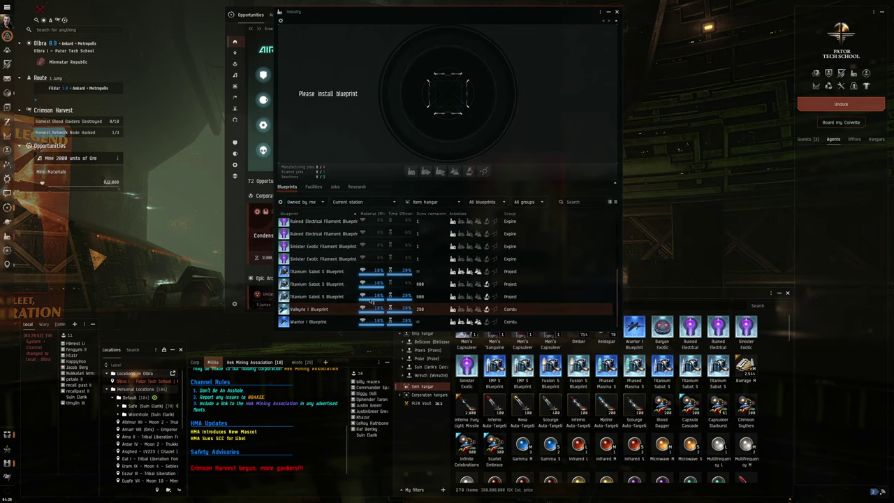
{"action": "left_click", "coordinate": [452, 309]}
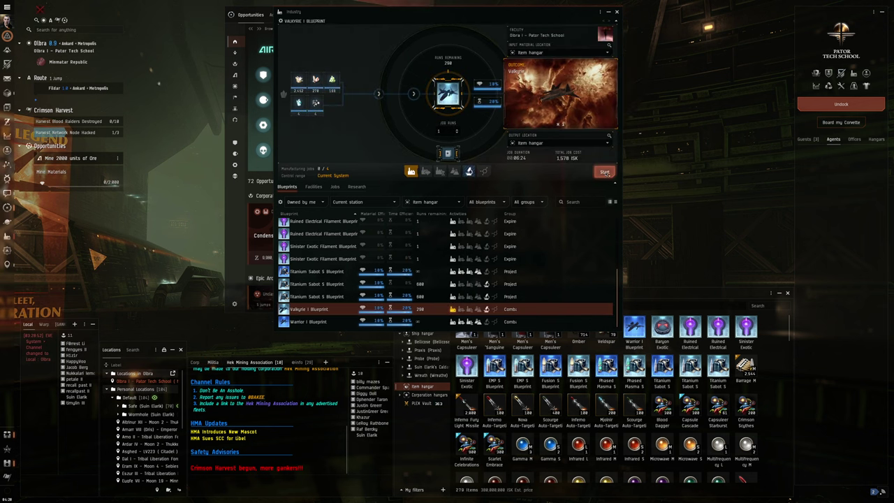
{"action": "left_click", "coordinate": [605, 173]}
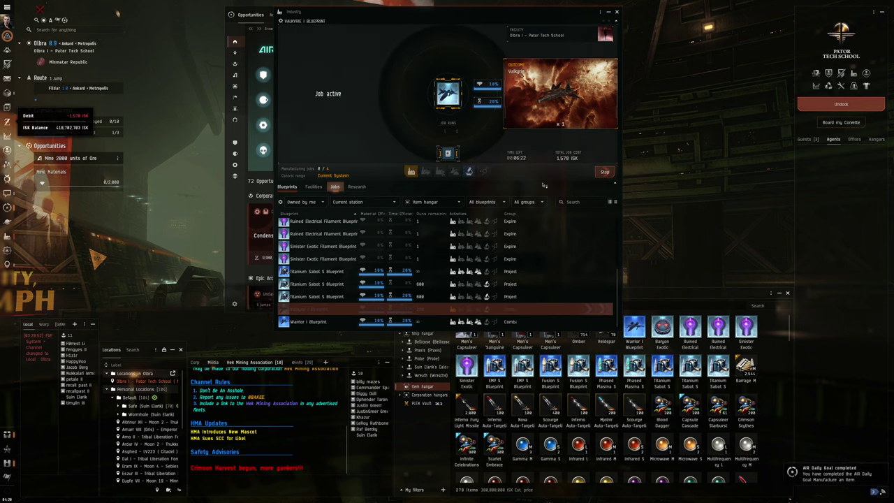
{"action": "left_click", "coordinate": [617, 12]}
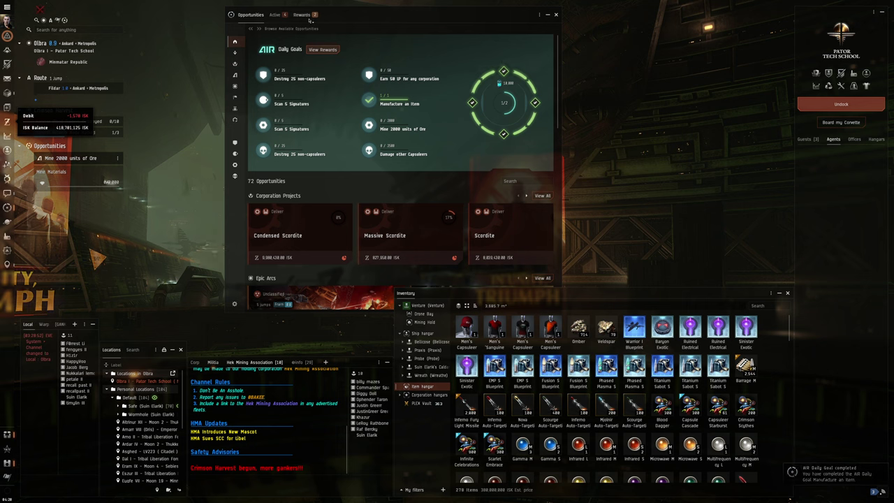
Review the unclaimed opportunity rewards, then undock the Venture from Pator Tech School.
{"action": "left_click", "coordinate": [307, 16]}
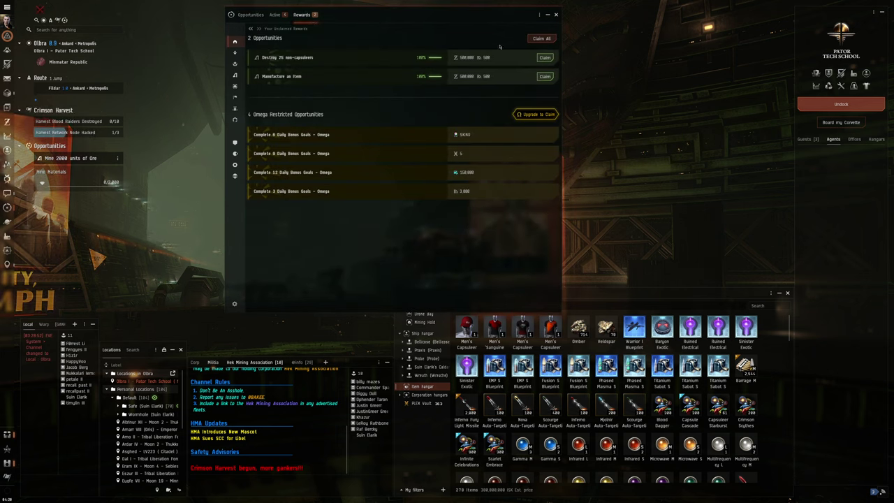
{"action": "left_click", "coordinate": [556, 15]}
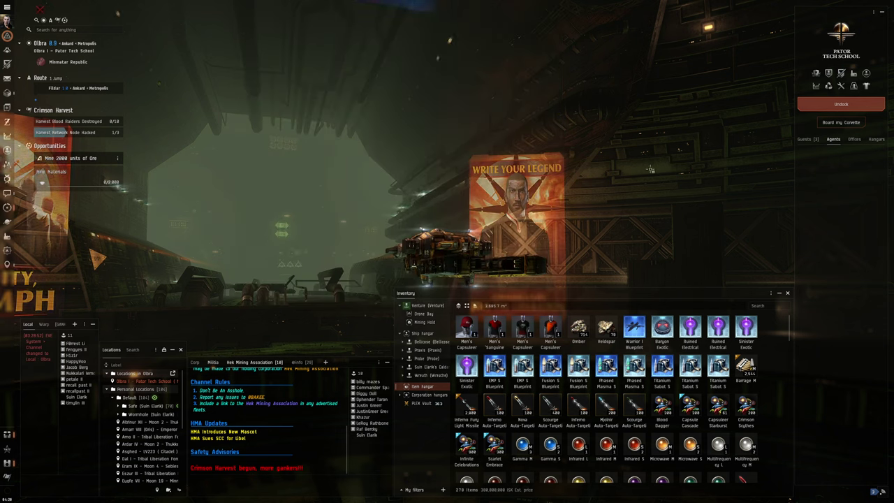
{"action": "left_click", "coordinate": [841, 104]}
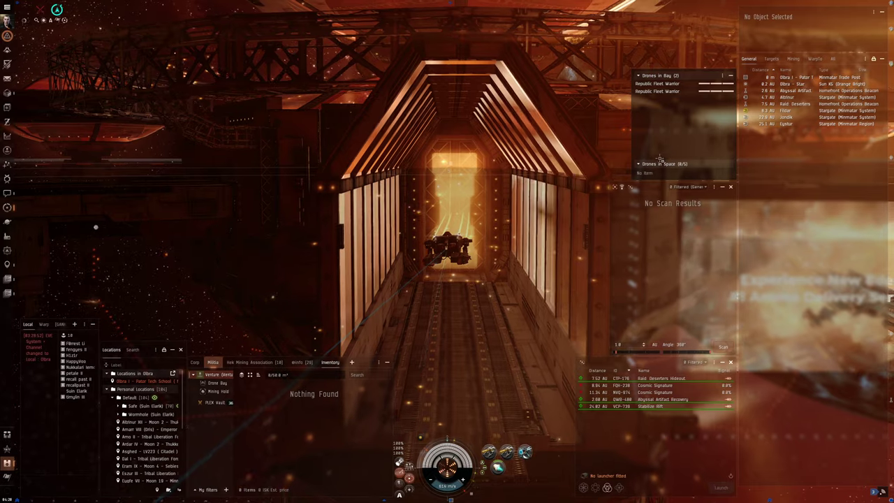
Filter the Overview to mining sites and select Olbra IV - Asteroid Belt 1.
{"action": "left_click", "coordinate": [795, 59]}
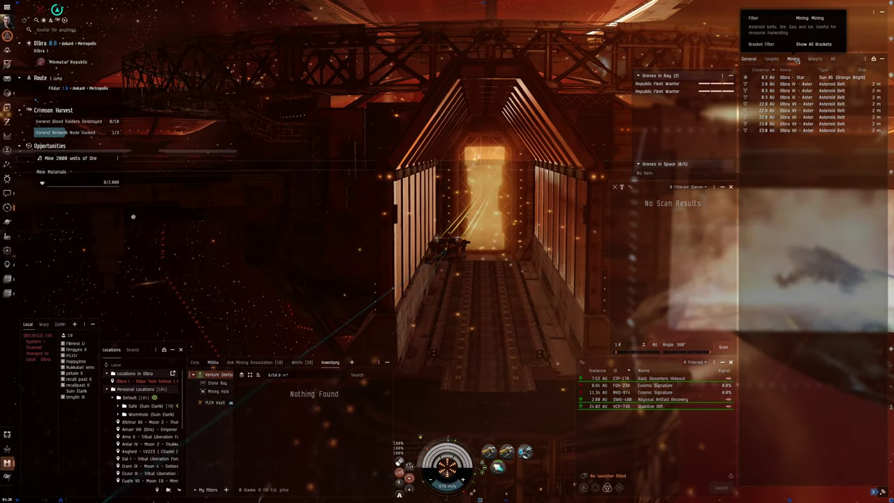
{"action": "left_click", "coordinate": [803, 84]}
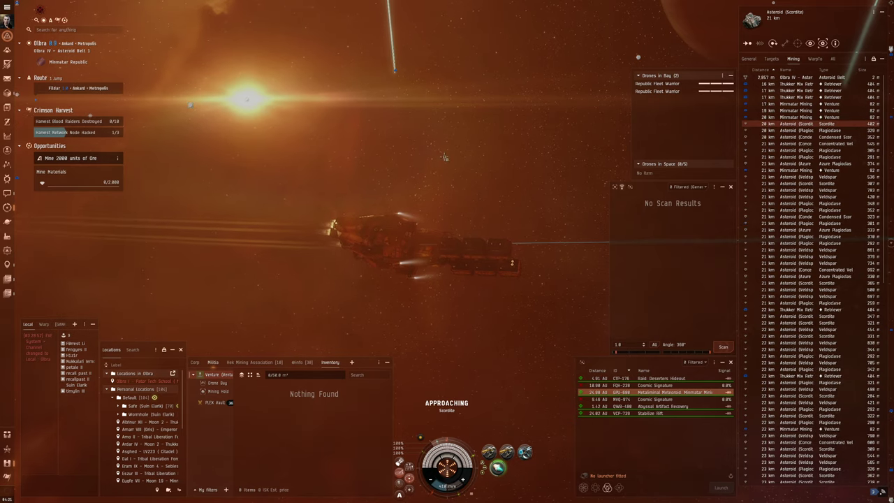
Lock the Condensed Scordite asteroid as a target and approach it.
{"action": "mouse_move", "coordinate": [517, 169]}
{"action": "left_mouse_down"}
{"action": "mouse_move", "coordinate": [460, 151]}
{"action": "mouse_move", "coordinate": [494, 139]}
{"action": "left_mouse_up"}
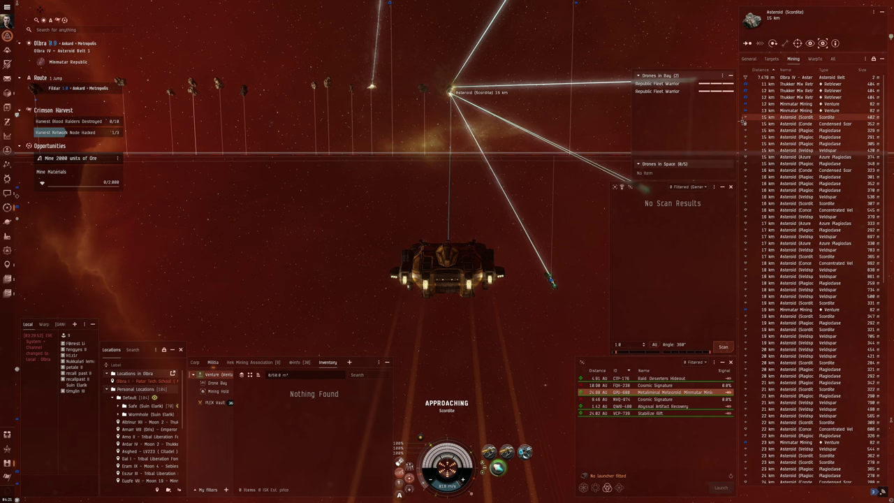
{"action": "left_click", "coordinate": [770, 123], "text": "ctrl"}
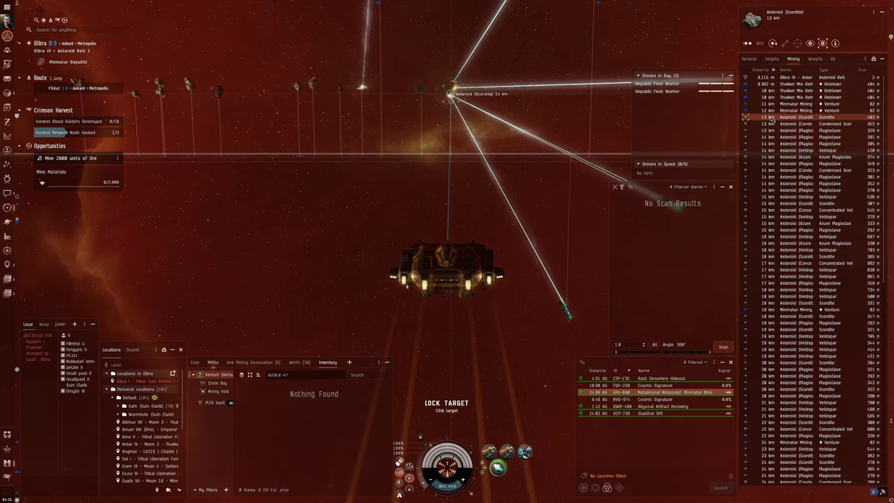
{"action": "double_click", "coordinate": [771, 122]}
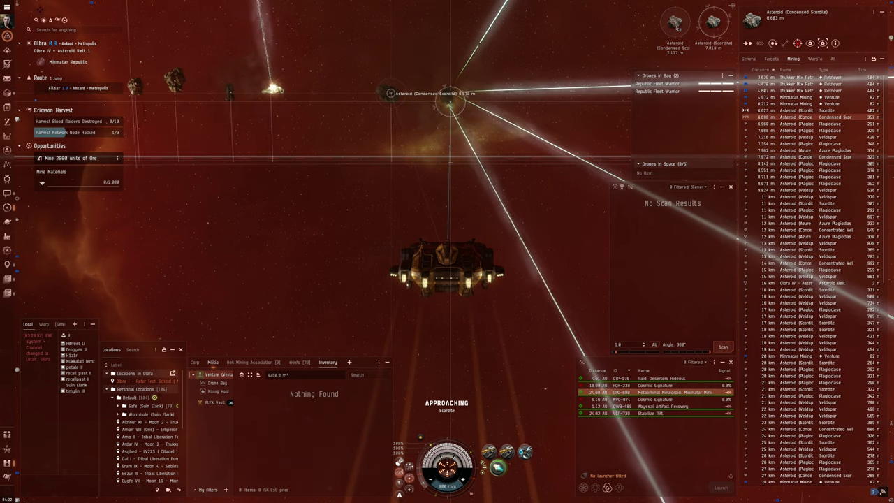
Activate both mining lasers on the asteroid and open Project Discovery with Alt+P.
{"action": "key", "text": "F1"}
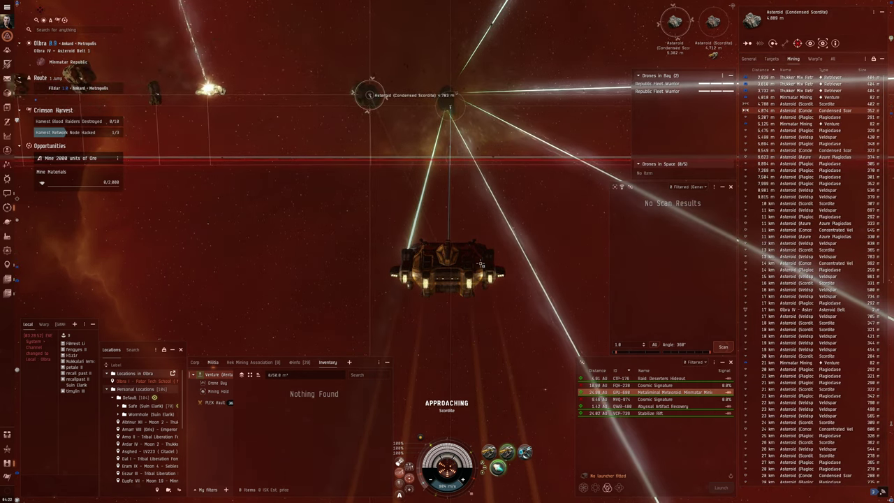
{"action": "key", "text": "F2"}
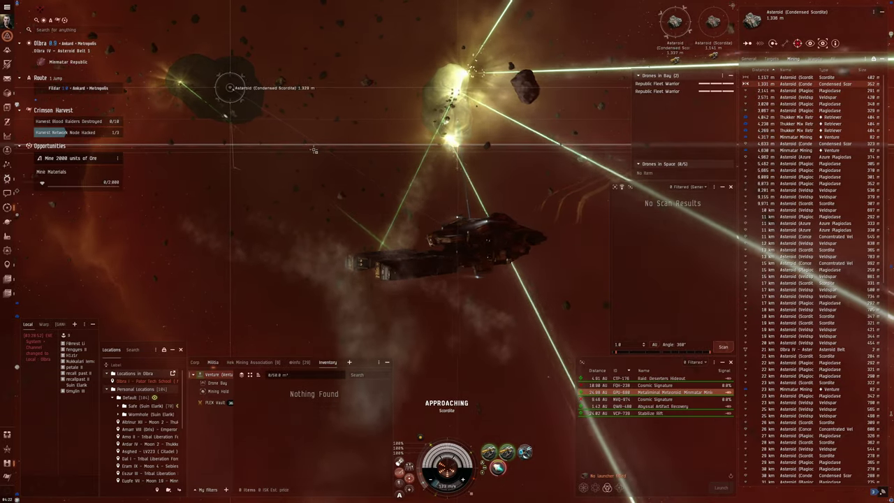
{"action": "key", "text": "alt+p"}
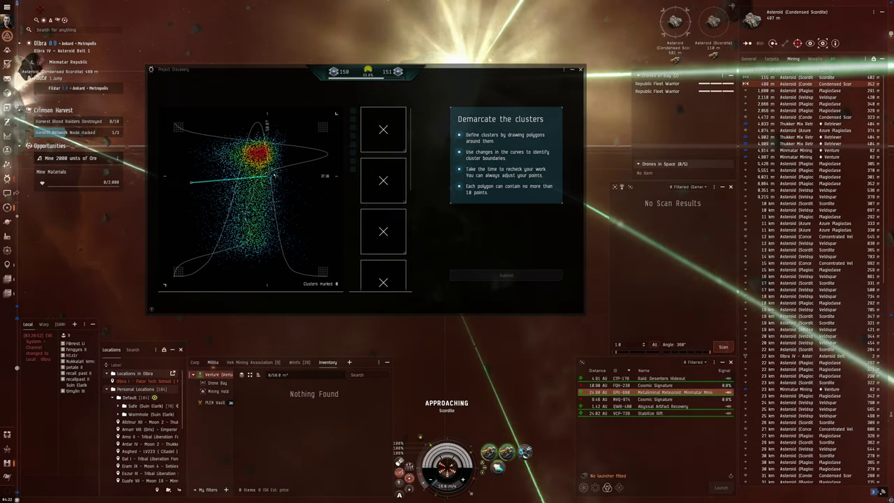
Outline the upper and lower clusters in the first sample, submit, and continue.
{"action": "left_click", "coordinate": [302, 174]}
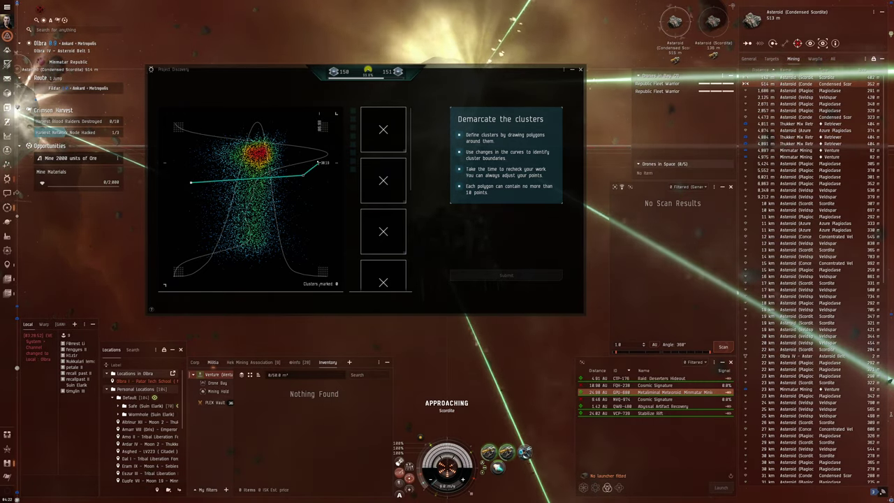
{"action": "left_click", "coordinate": [319, 163]}
{"action": "left_click", "coordinate": [274, 120]}
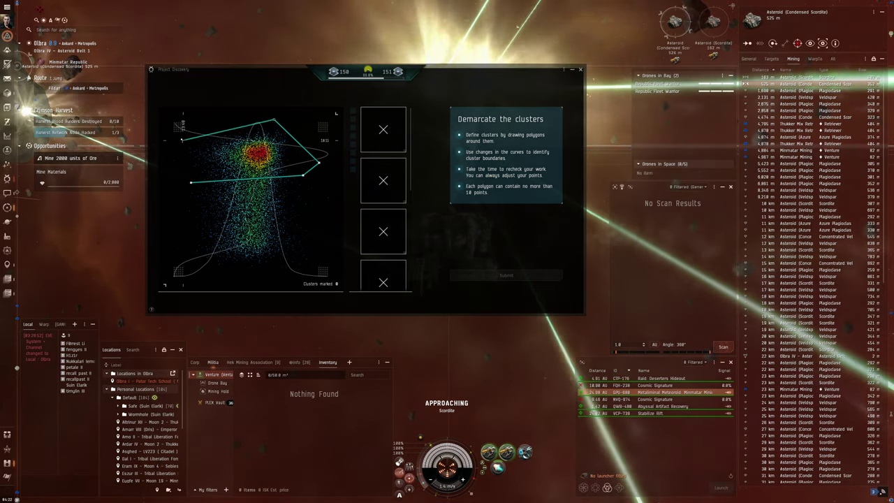
{"action": "left_click", "coordinate": [181, 140]}
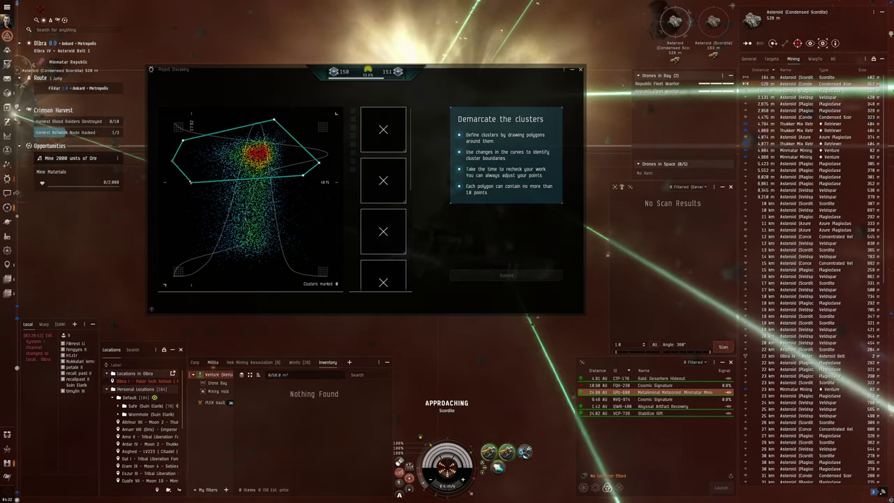
{"action": "left_click", "coordinate": [190, 182]}
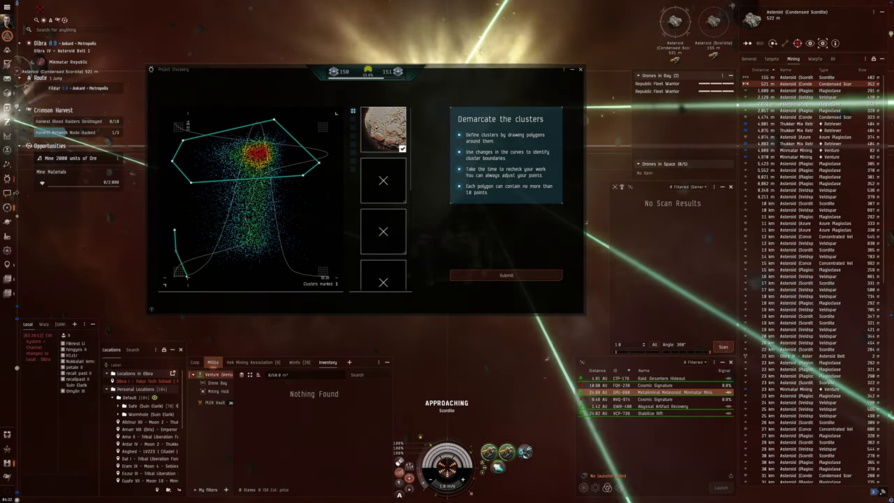
{"action": "left_click", "coordinate": [181, 270]}
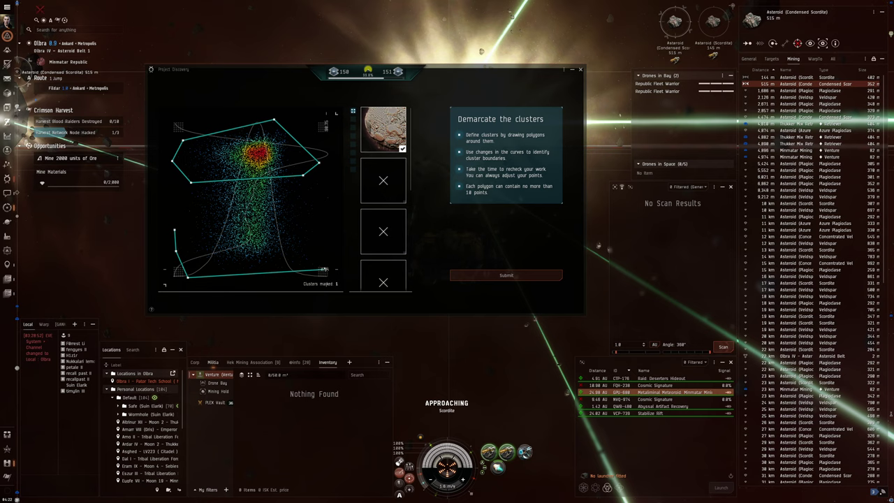
{"action": "left_click", "coordinate": [325, 270]}
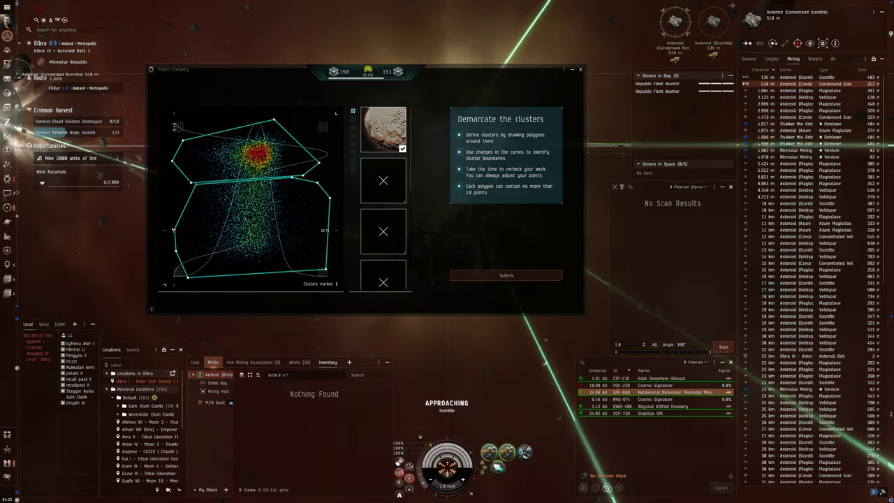
{"action": "left_click", "coordinate": [174, 230]}
{"action": "left_click", "coordinate": [497, 275]}
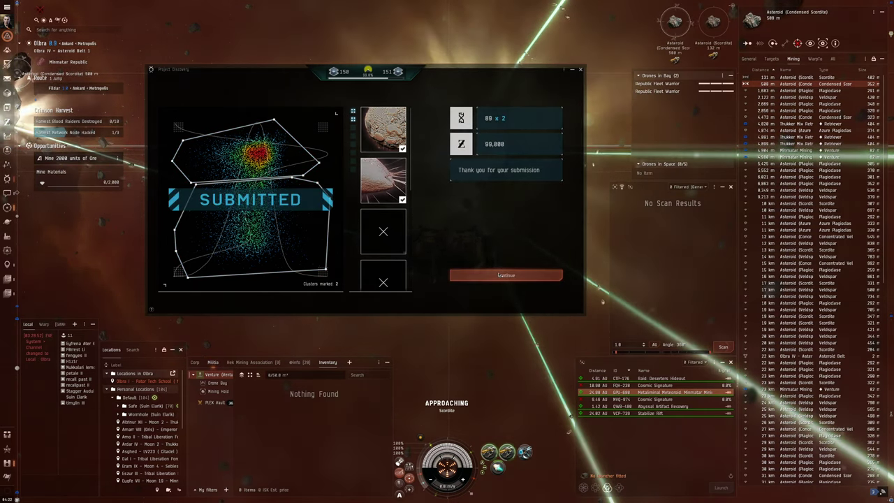
{"action": "left_click", "coordinate": [499, 276]}
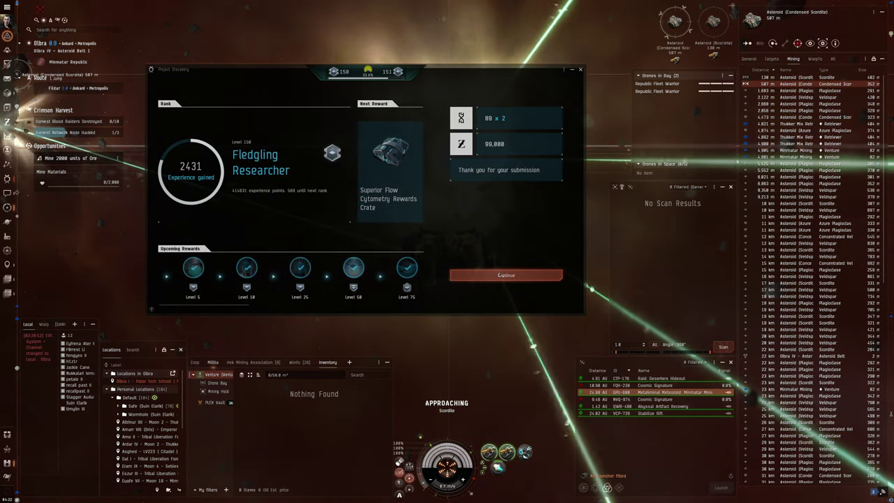
{"action": "left_click", "coordinate": [500, 275]}
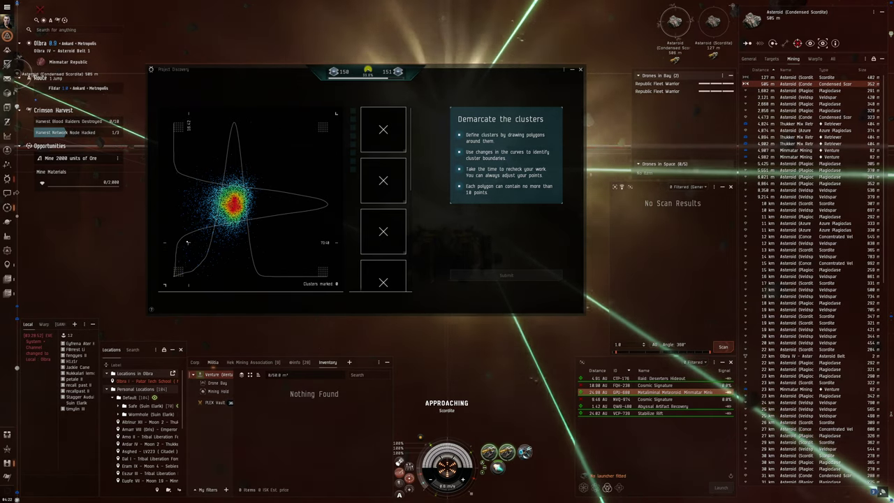
Outline the lower and central clusters in the next sample and submit, passing at 75%.
{"action": "left_click", "coordinate": [189, 243]}
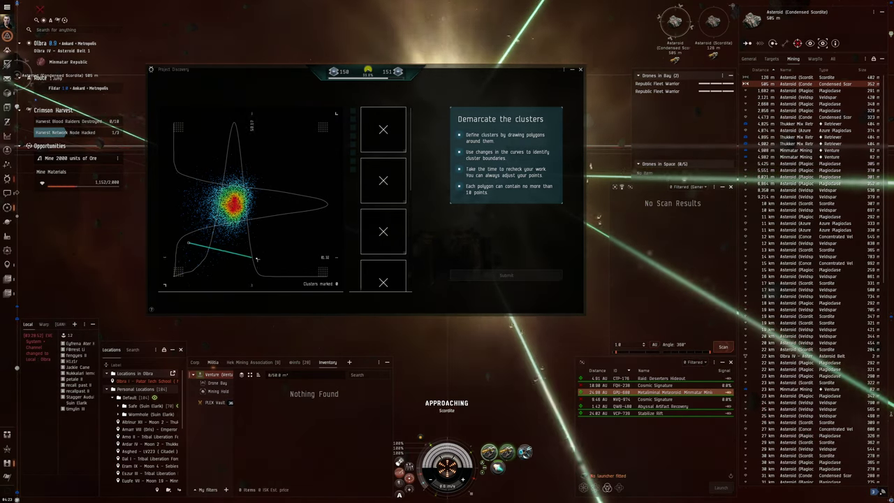
{"action": "left_click", "coordinate": [290, 268]}
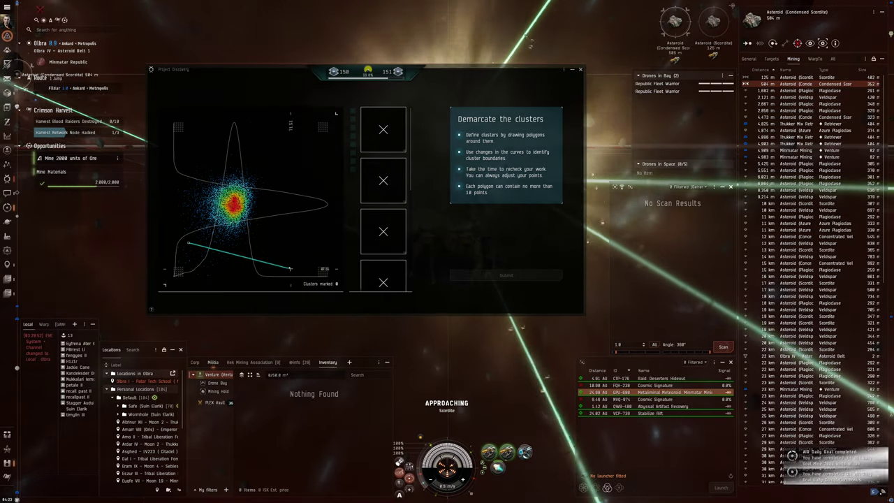
{"action": "left_click", "coordinate": [201, 278]}
{"action": "left_click", "coordinate": [174, 252]}
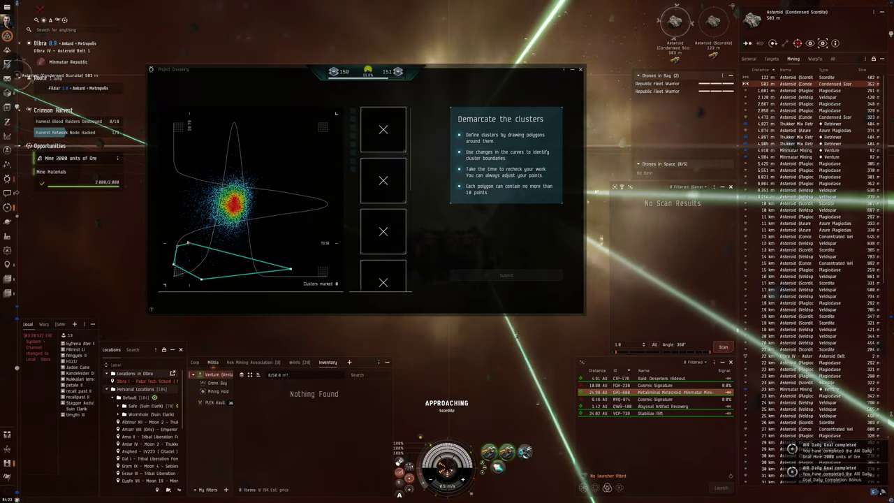
{"action": "left_click", "coordinate": [174, 173]}
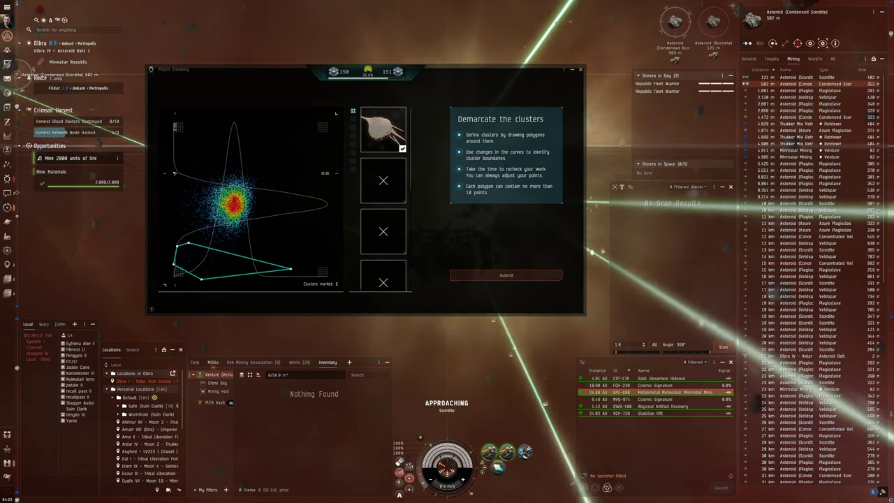
{"action": "left_click", "coordinate": [171, 203]}
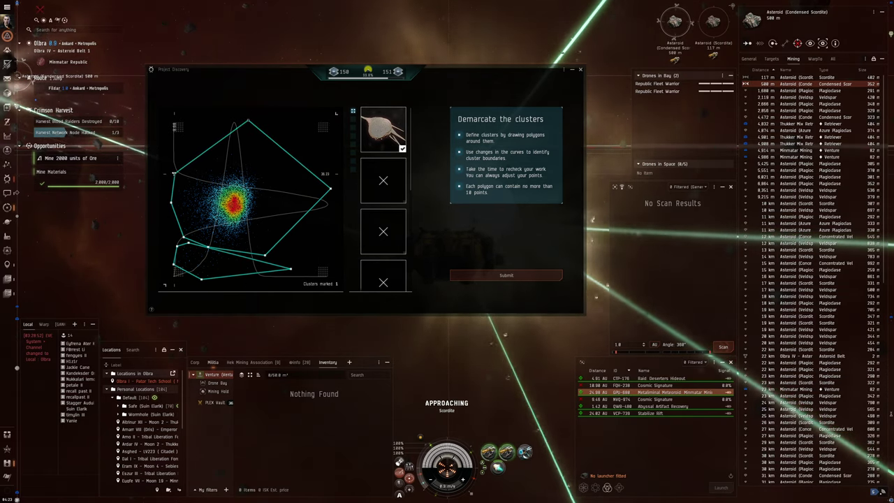
{"action": "left_click", "coordinate": [503, 275]}
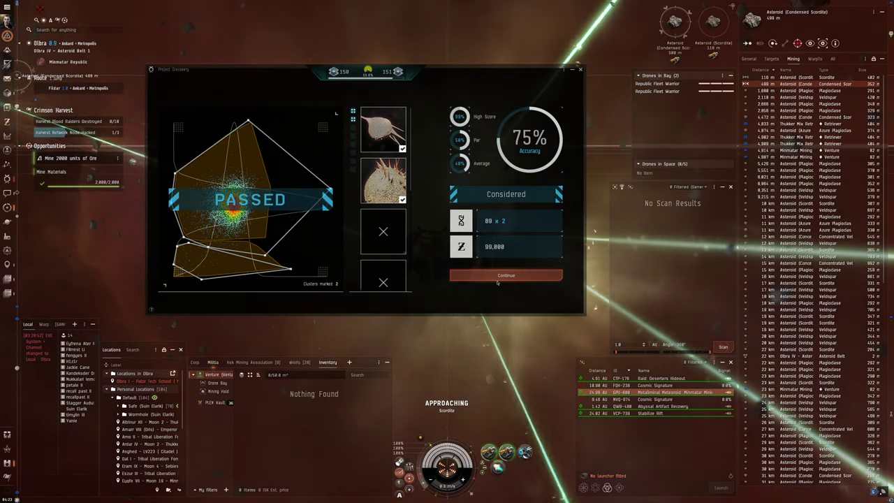
{"action": "left_click", "coordinate": [500, 277]}
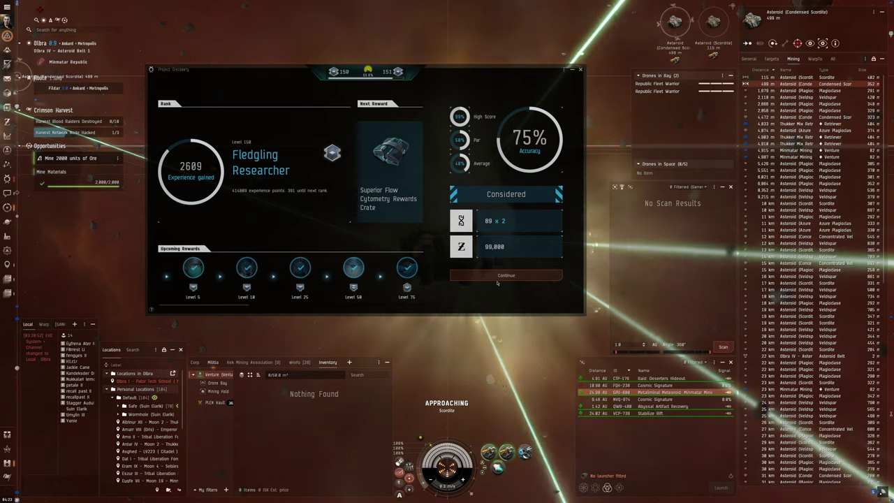
Load a new sample, outline its scattered cluster, submit, and continue to a fresh sample.
{"action": "left_click", "coordinate": [499, 277]}
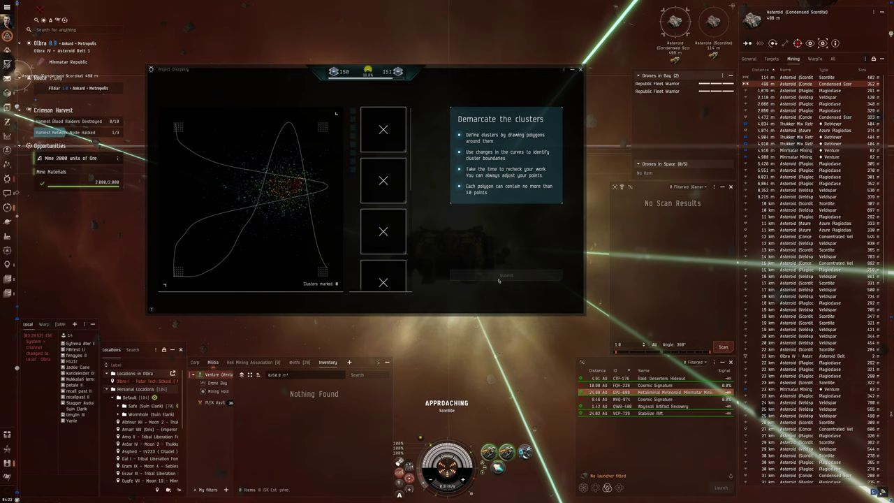
{"action": "left_click", "coordinate": [201, 153]}
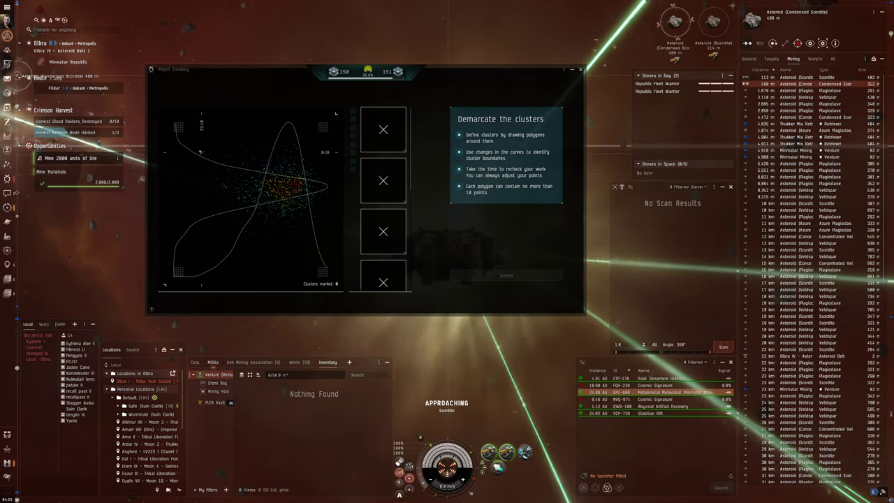
{"action": "left_click", "coordinate": [200, 196]}
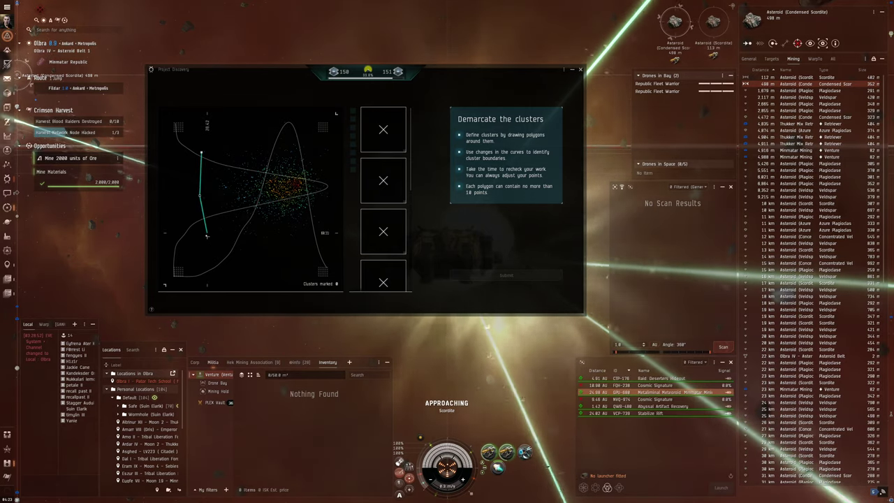
{"action": "left_click", "coordinate": [206, 241]}
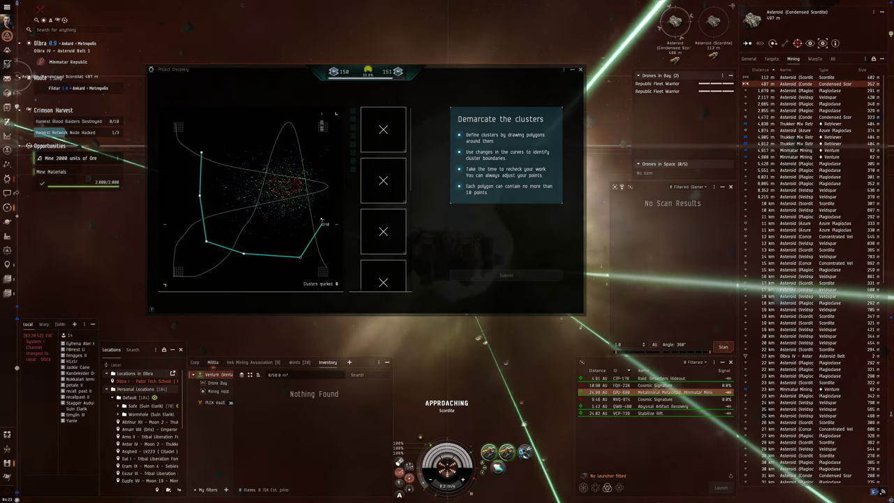
{"action": "left_click", "coordinate": [333, 194]}
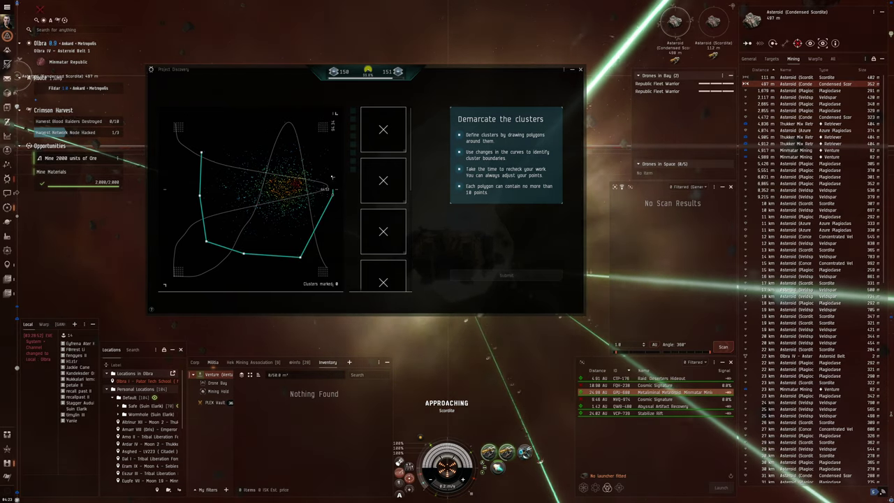
{"action": "left_click", "coordinate": [283, 121]}
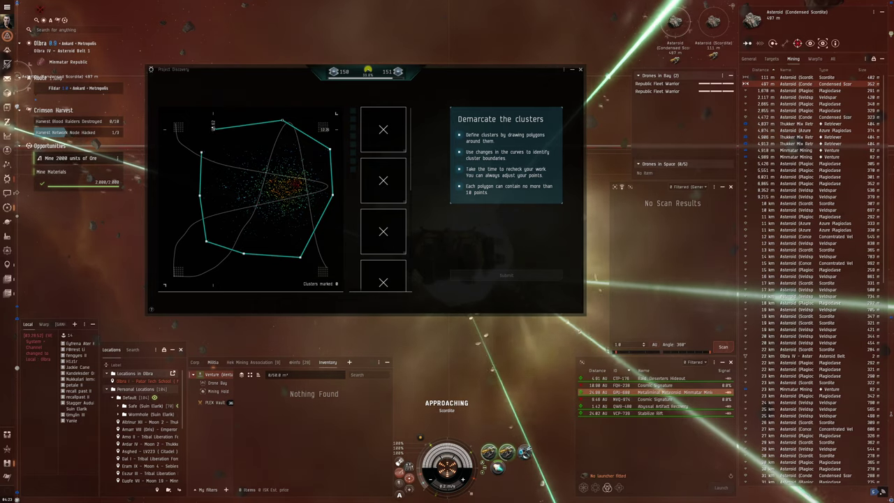
{"action": "left_click", "coordinate": [201, 152]}
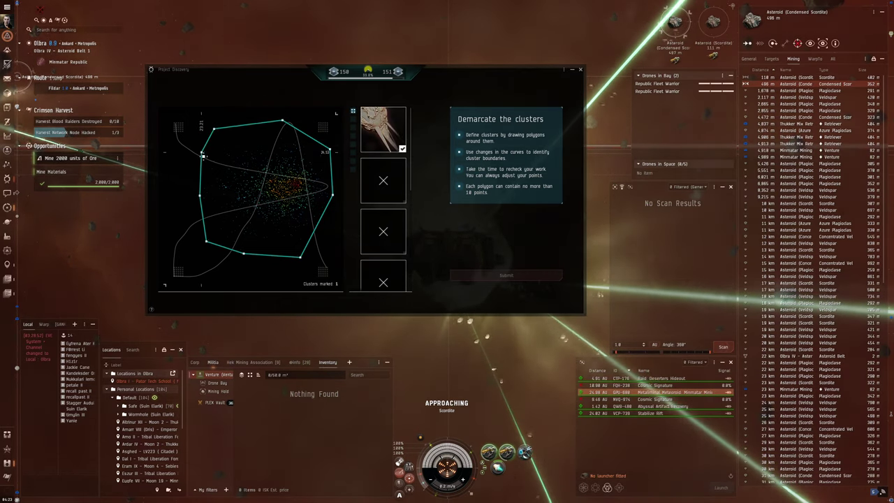
{"action": "left_click", "coordinate": [512, 278]}
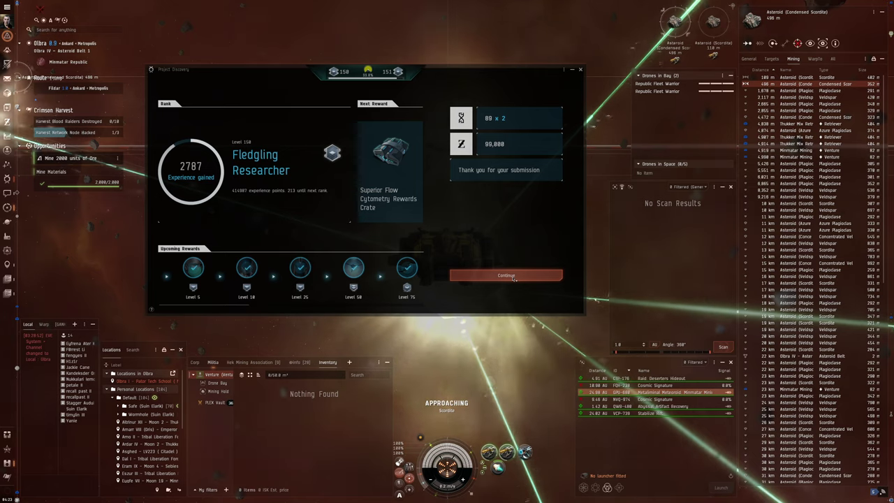
{"action": "left_click", "coordinate": [513, 277]}
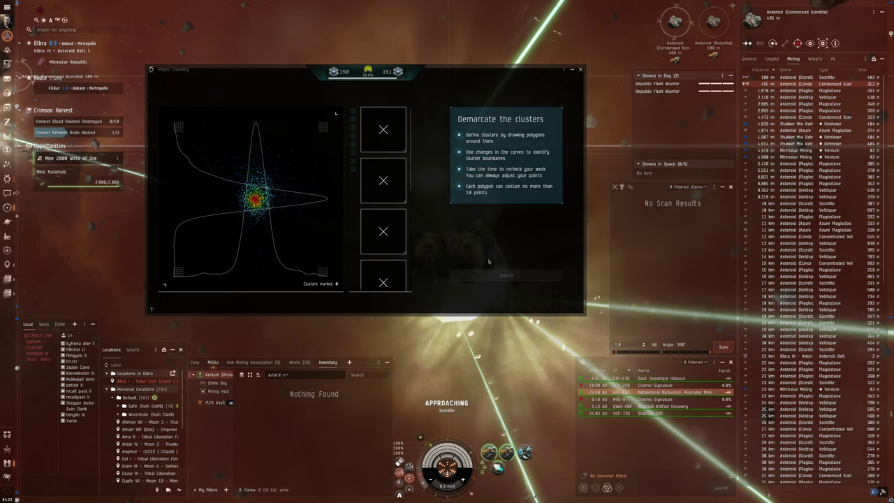
Outline the first cluster near the upper part of the plot.
{"action": "left_click", "coordinate": [222, 174]}
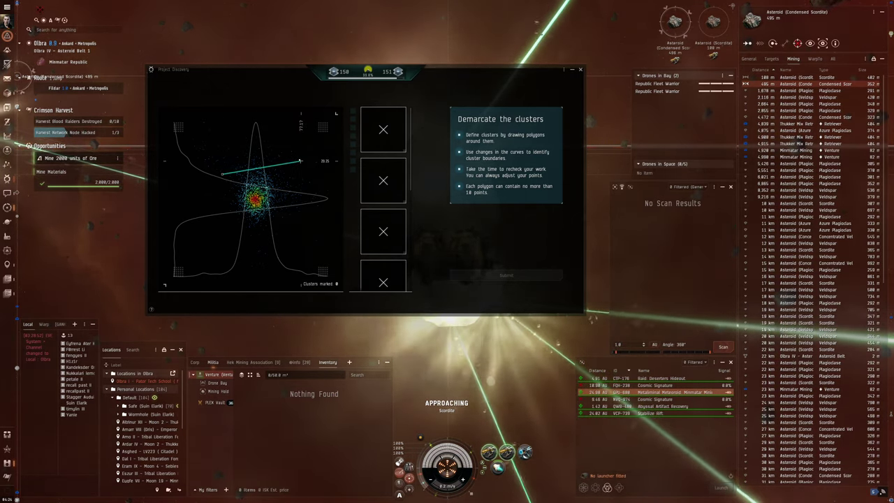
{"action": "left_click", "coordinate": [300, 161]}
{"action": "left_click", "coordinate": [303, 140]}
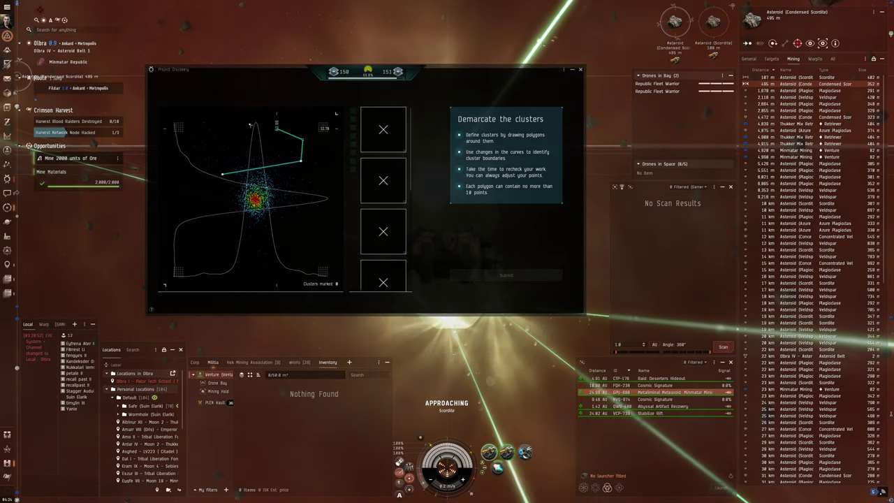
{"action": "left_click", "coordinate": [200, 122]}
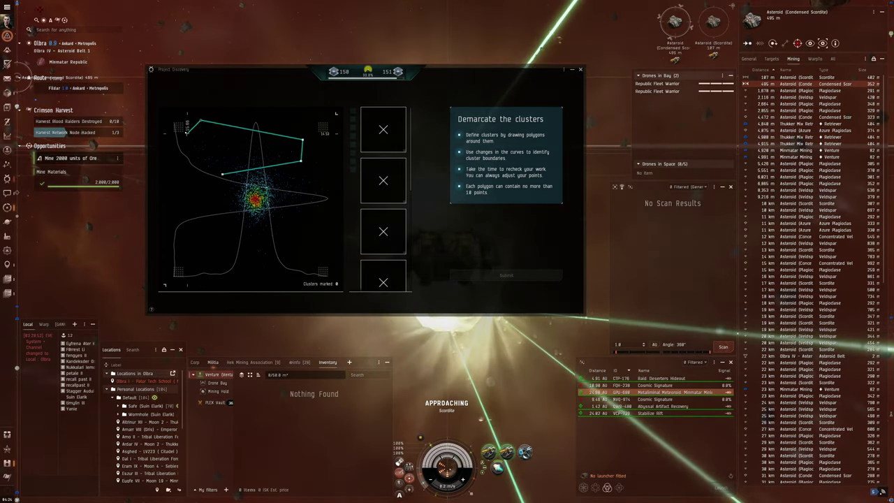
{"action": "left_click", "coordinate": [187, 134]}
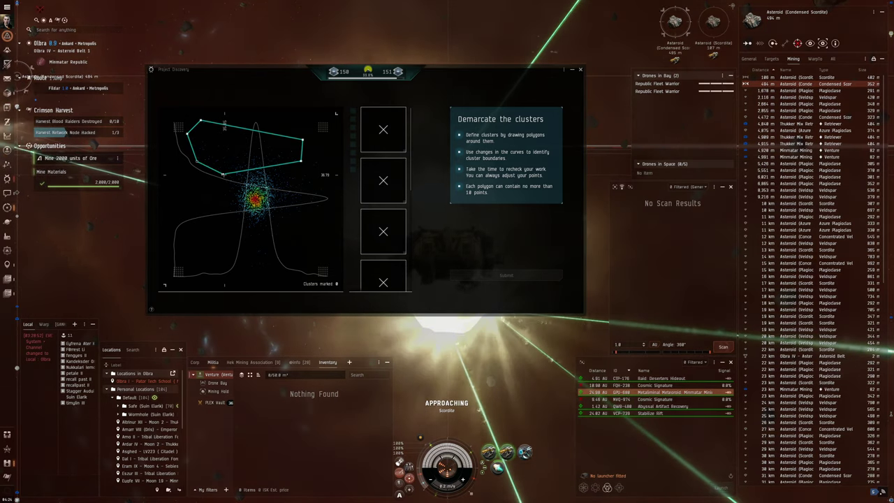
{"action": "left_click", "coordinate": [224, 174]}
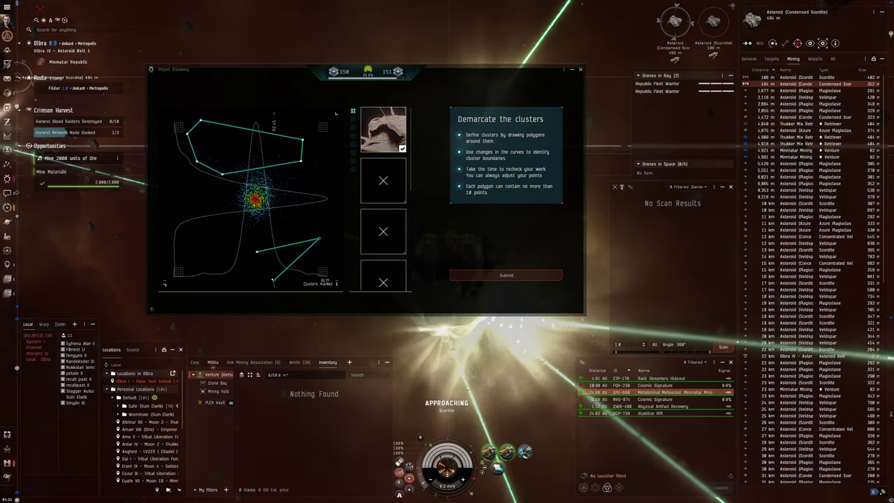
Outline the lower and third clusters and submit, gaining 2965 experience.
{"action": "left_click", "coordinate": [271, 278]}
{"action": "left_click", "coordinate": [248, 268]}
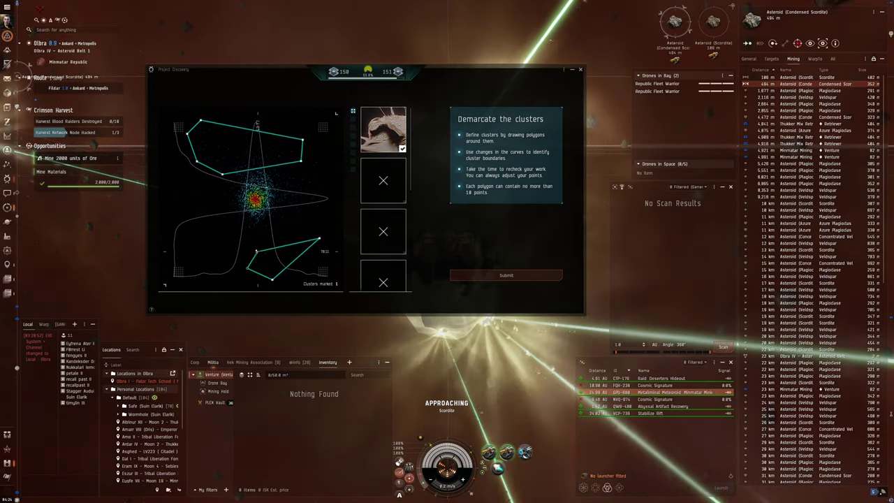
{"action": "left_click", "coordinate": [257, 250]}
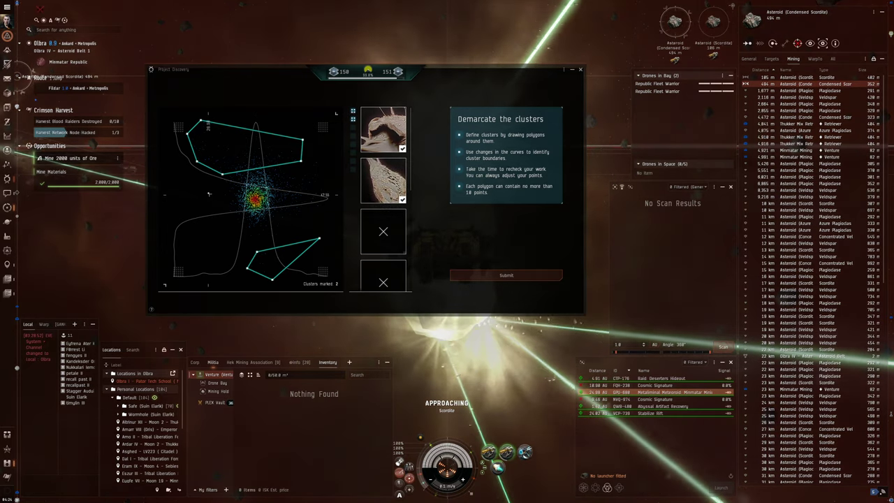
{"action": "left_click", "coordinate": [210, 193]}
{"action": "left_click", "coordinate": [207, 211]}
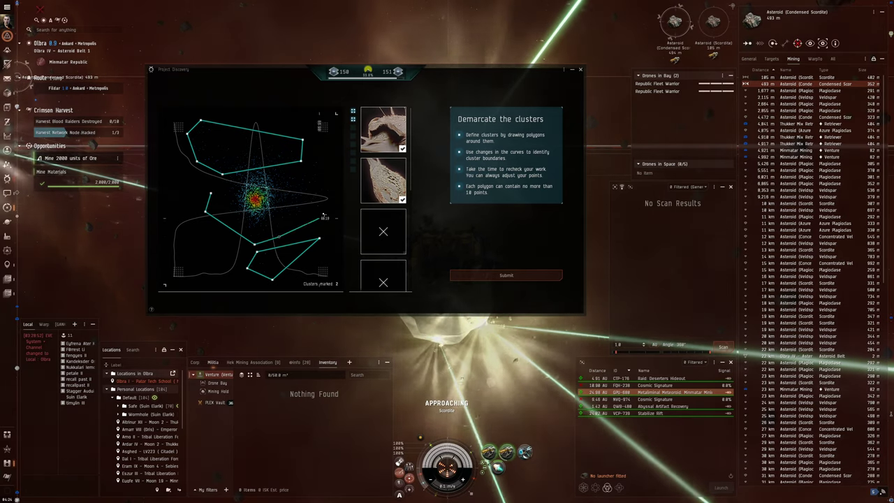
{"action": "left_click", "coordinate": [328, 188]}
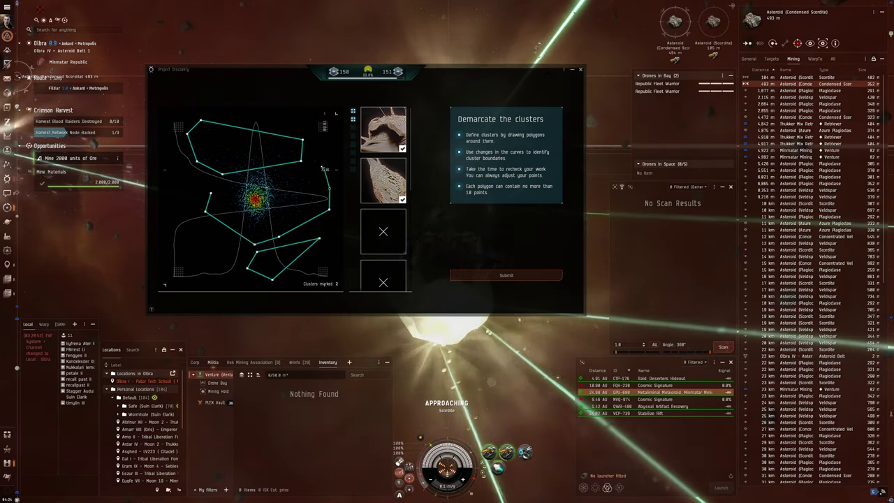
{"action": "left_click", "coordinate": [318, 162]}
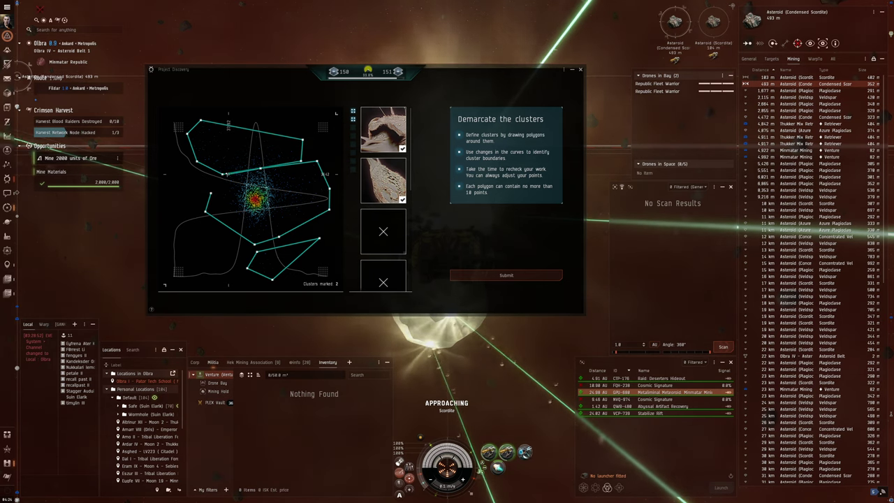
{"action": "left_click", "coordinate": [508, 276]}
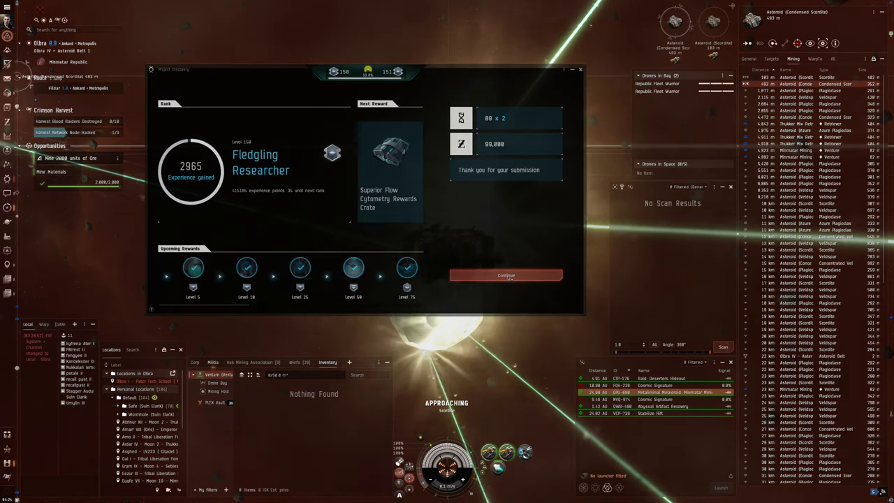
Outline two clusters on the next sample, submit, continue, and close Project Discovery.
{"action": "left_click", "coordinate": [511, 277]}
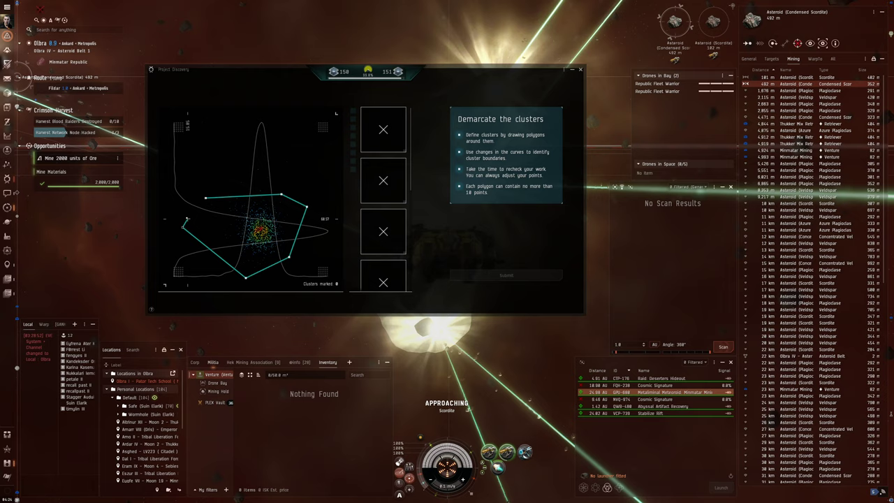
{"action": "left_click", "coordinate": [204, 200]}
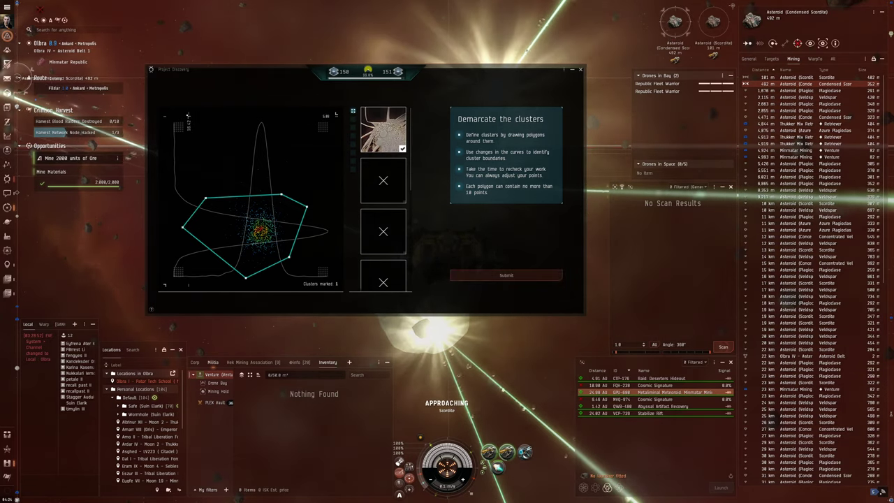
{"action": "left_click", "coordinate": [202, 123]}
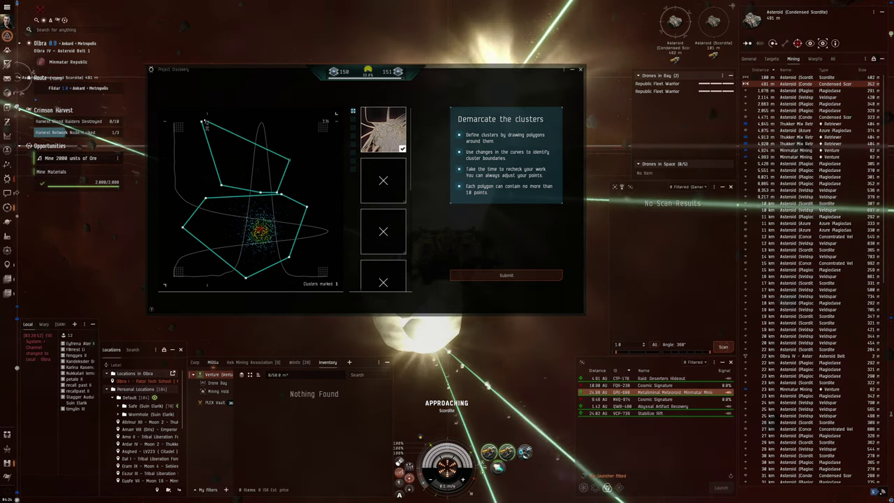
{"action": "left_click", "coordinate": [512, 278]}
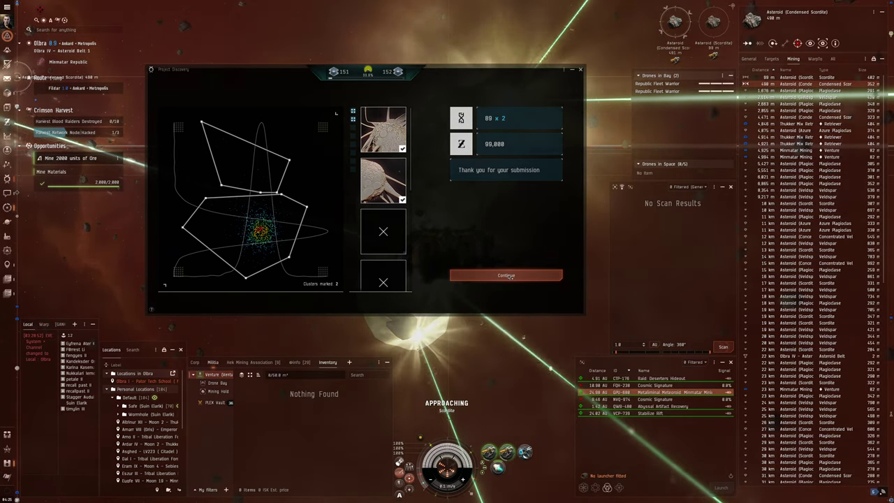
{"action": "left_click", "coordinate": [508, 276]}
{"action": "left_click", "coordinate": [580, 69]}
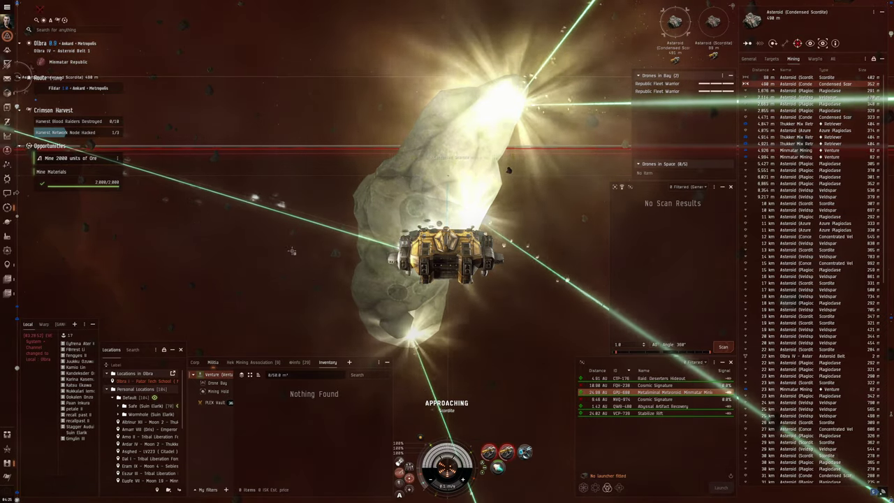
Dock at Pator Tech School, stop tracking the ore opportunity, and open the opportunity rewards list.
{"action": "right_click", "coordinate": [151, 385]}
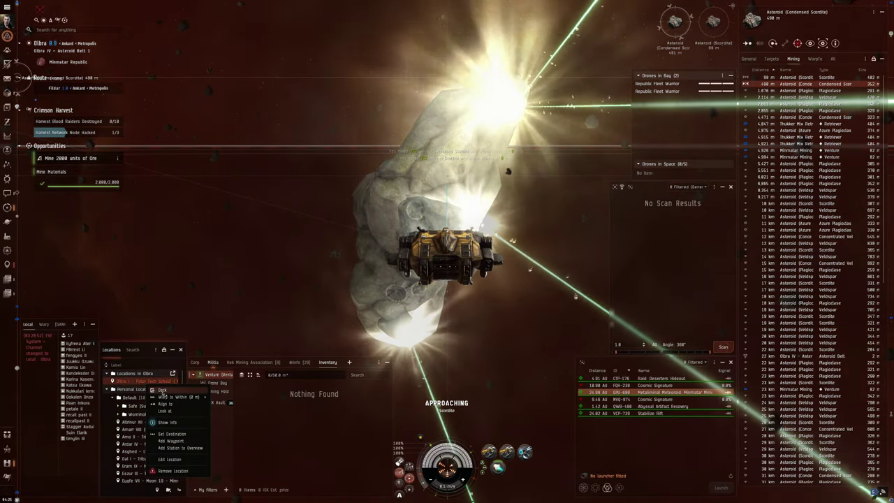
{"action": "left_click", "coordinate": [162, 390]}
{"action": "left_click", "coordinate": [118, 159]}
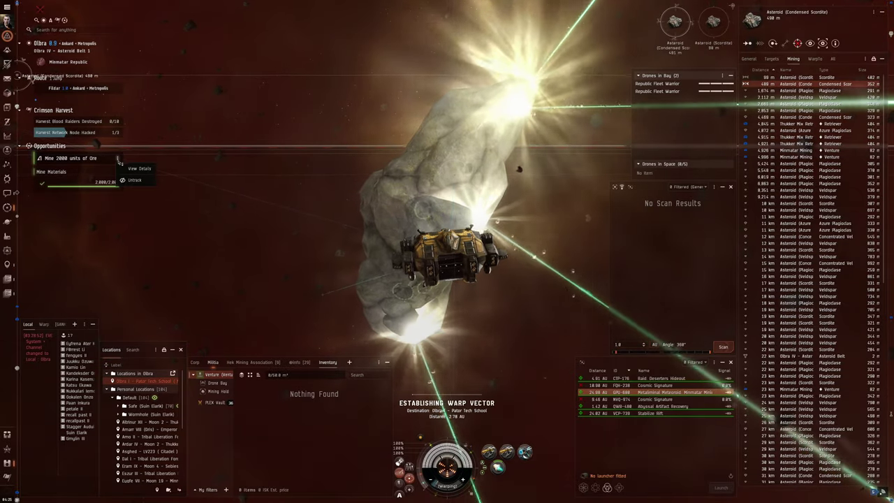
{"action": "left_click", "coordinate": [134, 180]}
{"action": "left_click", "coordinate": [7, 193]}
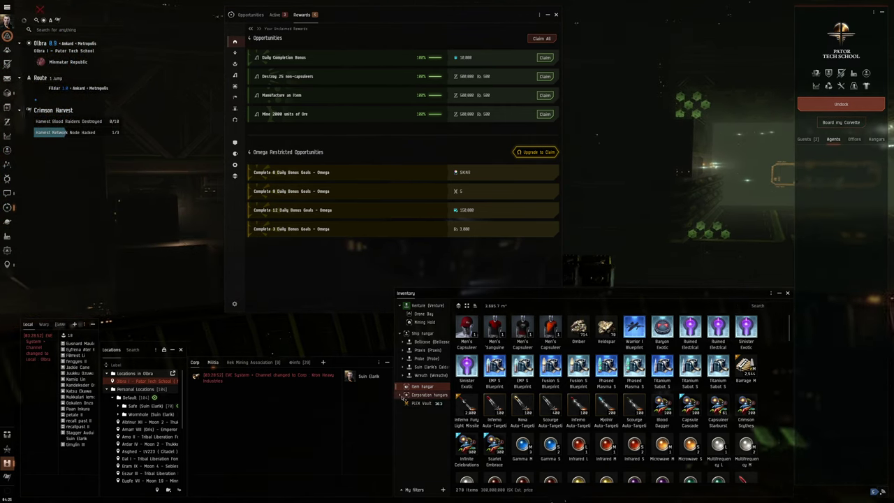
Move all Scordite stacks from the Venture's mining hold into the corporation Projects hangar.
{"action": "left_click", "coordinate": [401, 395]}
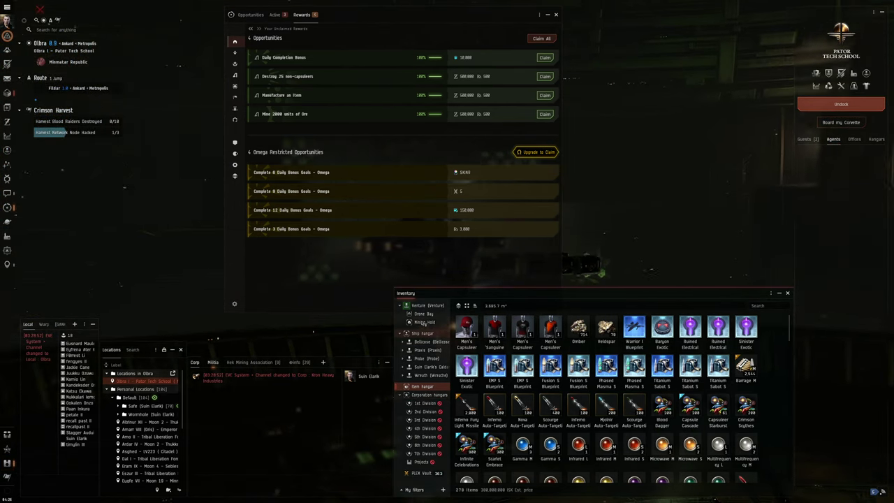
{"action": "left_click", "coordinate": [424, 323]}
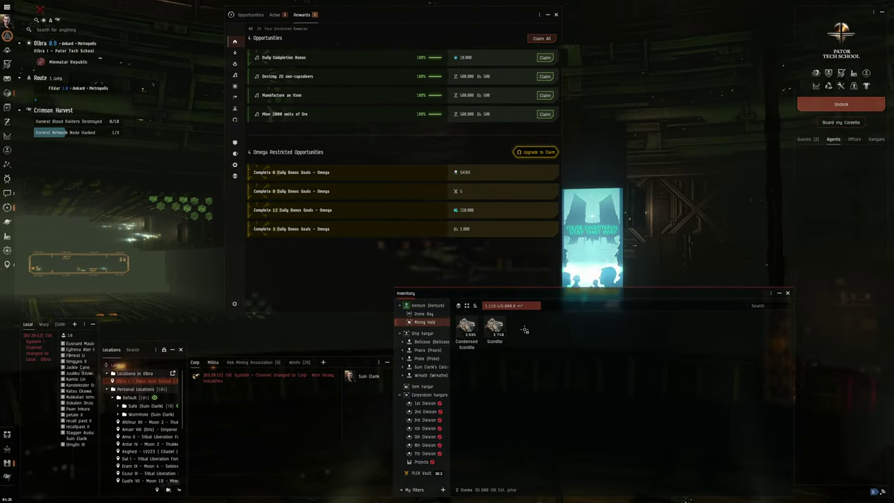
{"action": "key", "text": "ctrl+a"}
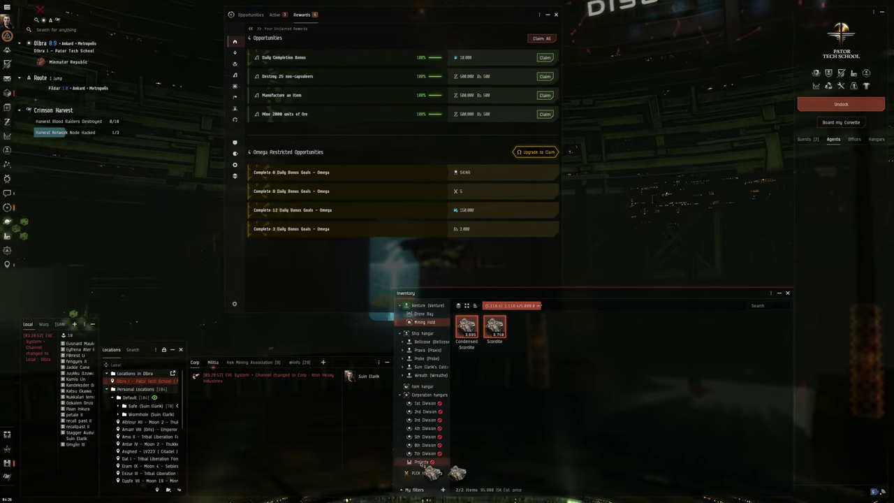
{"action": "left_click_drag", "start_coordinate": [469, 333], "coordinate": [438, 403]}
{"action": "left_click", "coordinate": [412, 285]}
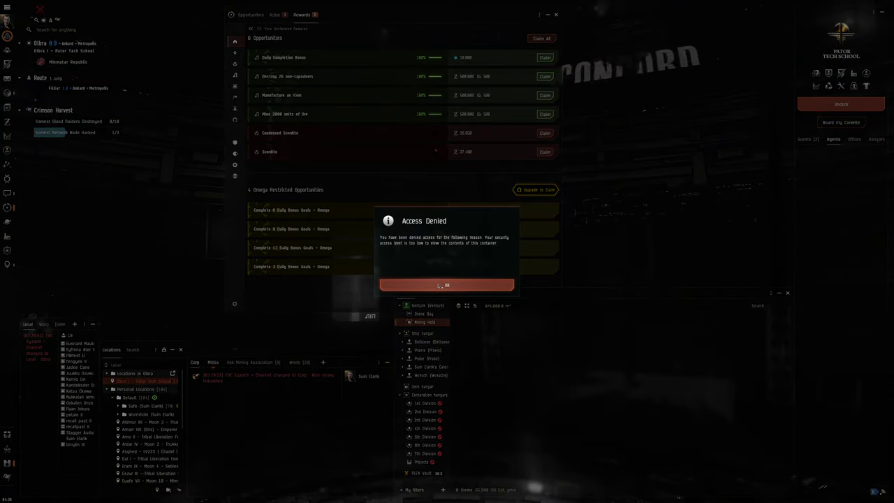
Dismiss Access Denied, claim every reward including the Scordite entries, and close Opportunities.
{"action": "left_click", "coordinate": [440, 286]}
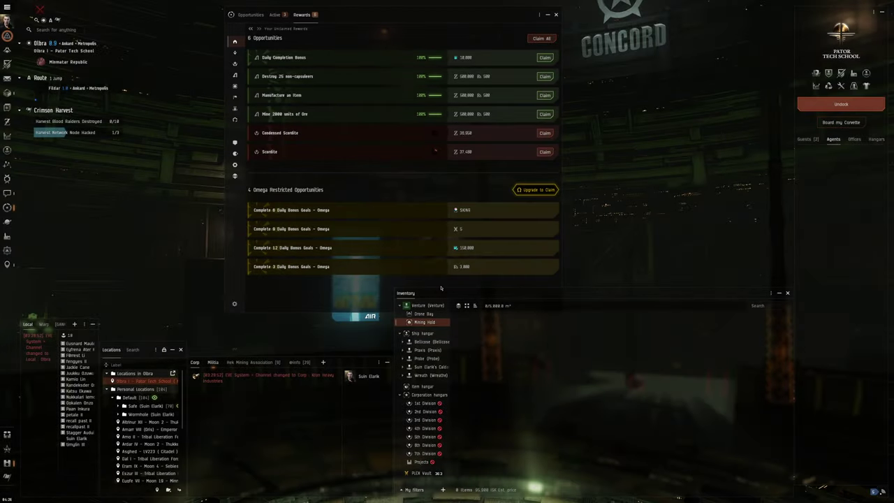
{"action": "left_click", "coordinate": [548, 39]}
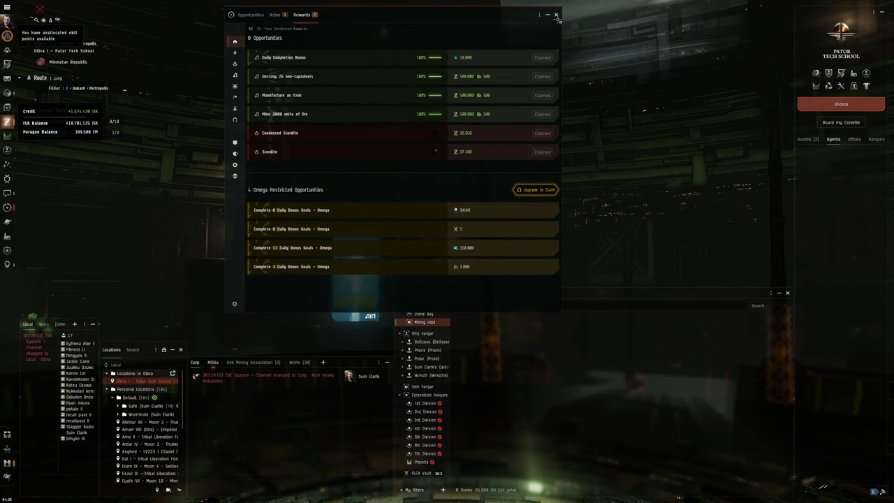
{"action": "left_click", "coordinate": [556, 15]}
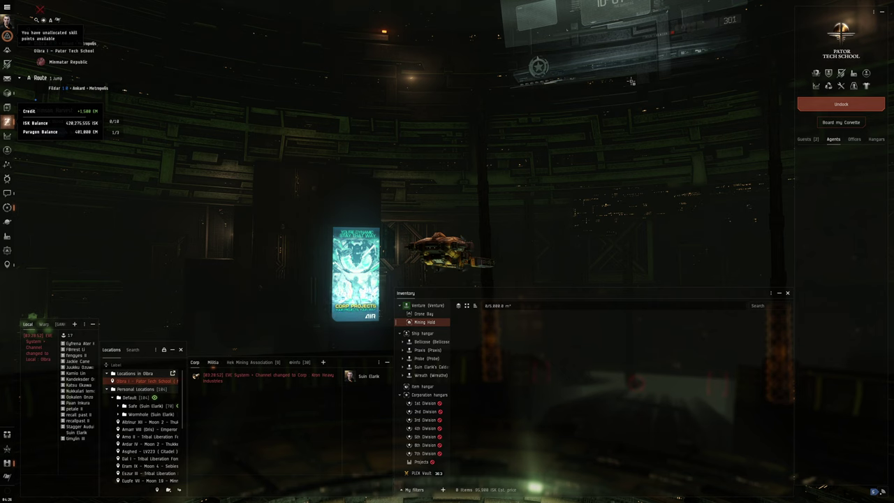